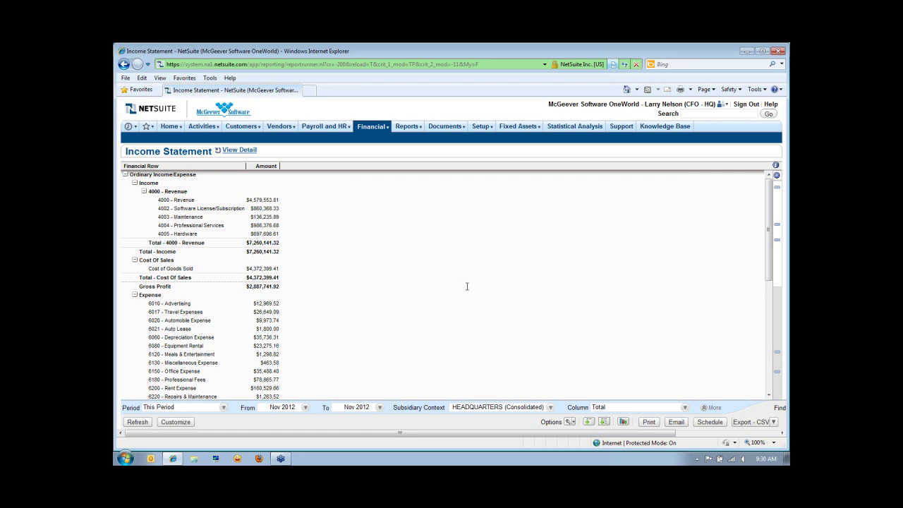
Break out the Income Statement columns by Subsidiary (Hierarchy) and refresh the report
click(773, 422)
click(611, 407)
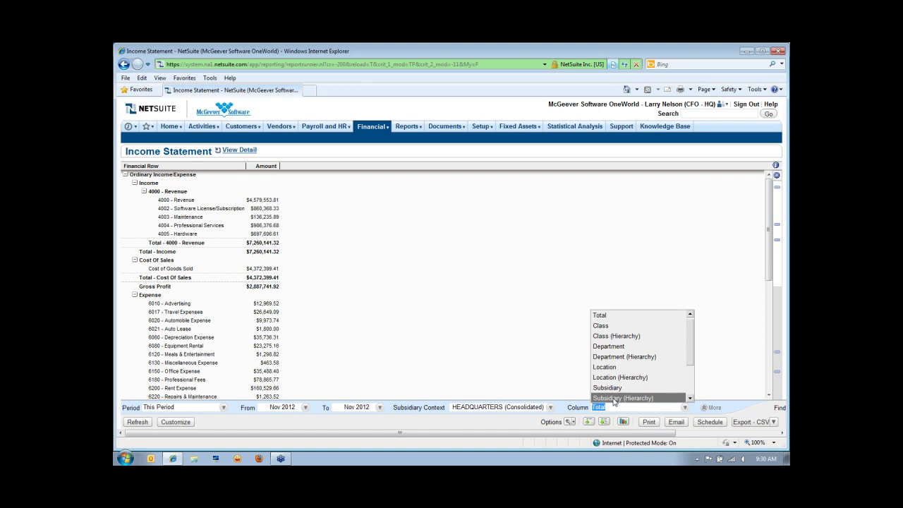
click(614, 398)
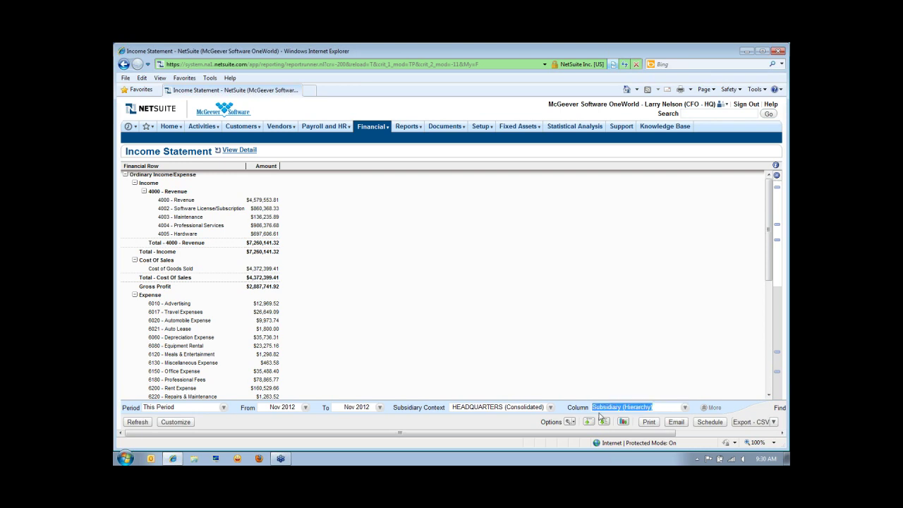
click(136, 422)
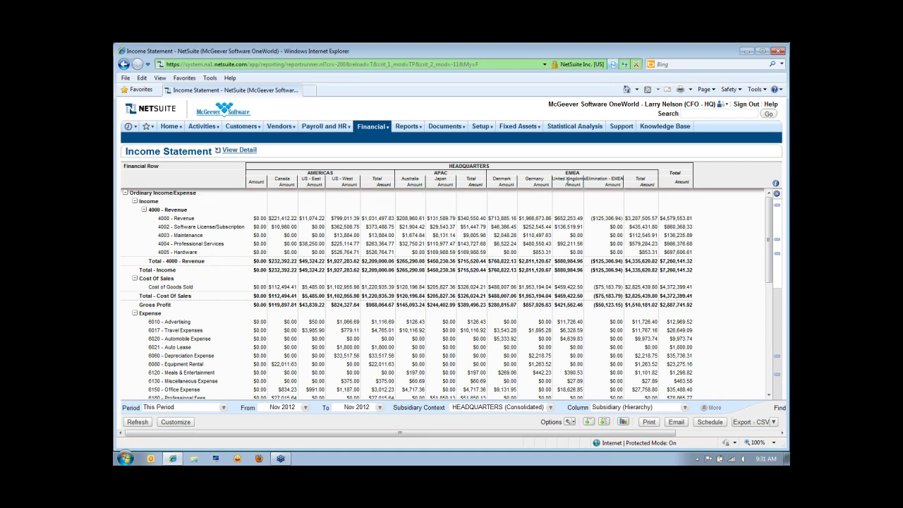
Drill into the United Kingdom amount for 4002 - Software License/Subscription and refresh the detail with United Kingdom as subsidiary context
click(565, 227)
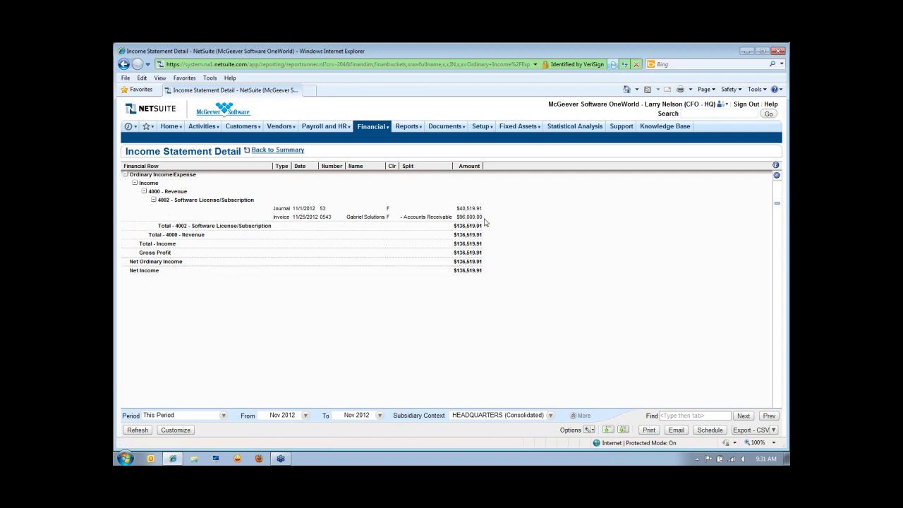
click(497, 416)
scroll(502, 381, down, 2)
scroll(499, 389, down, 1)
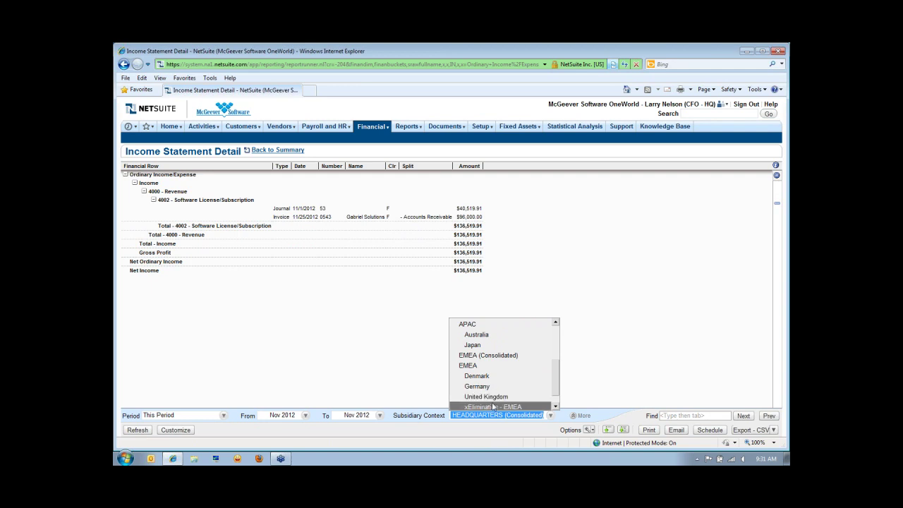
click(490, 397)
click(149, 430)
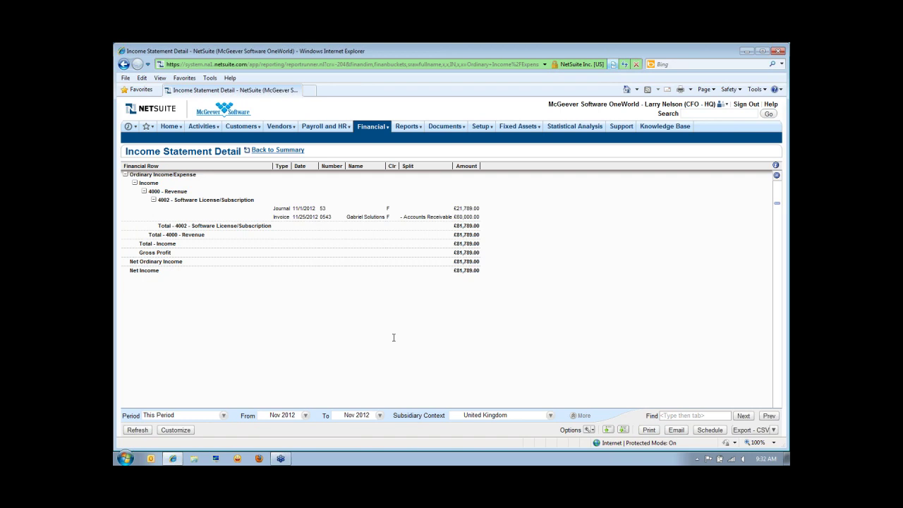
Open the Gabriel Solutions invoice from the report detail and examine its subsidiary, currency, line items and tax codes
click(464, 217)
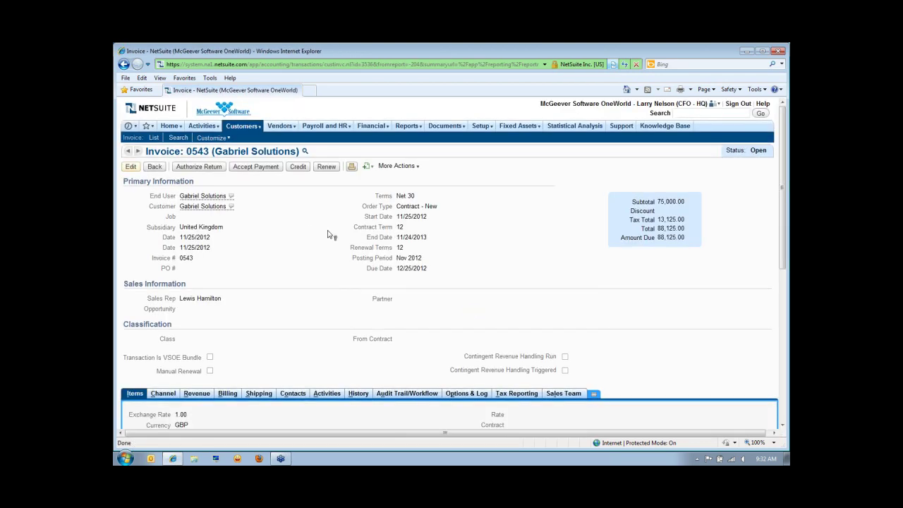
scroll(311, 222, down, 1)
scroll(284, 208, up, 1)
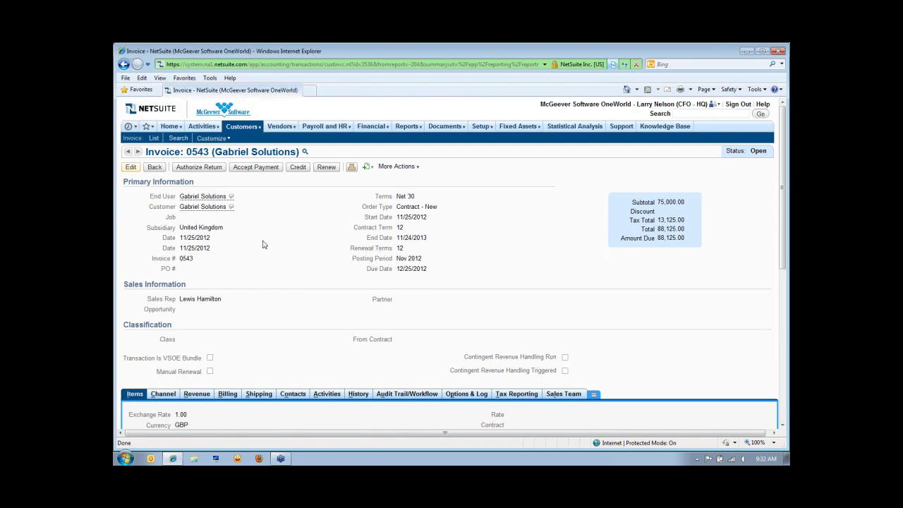
scroll(287, 270, down, 5)
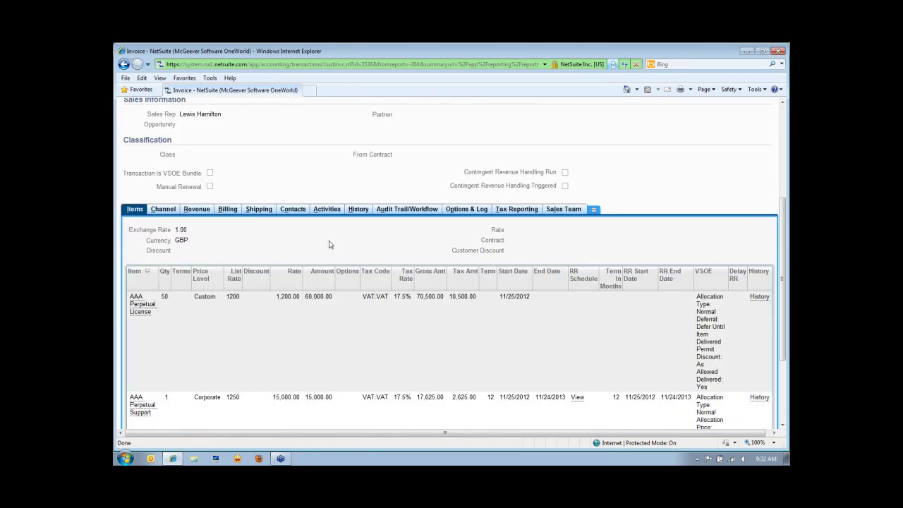
double_click(188, 240)
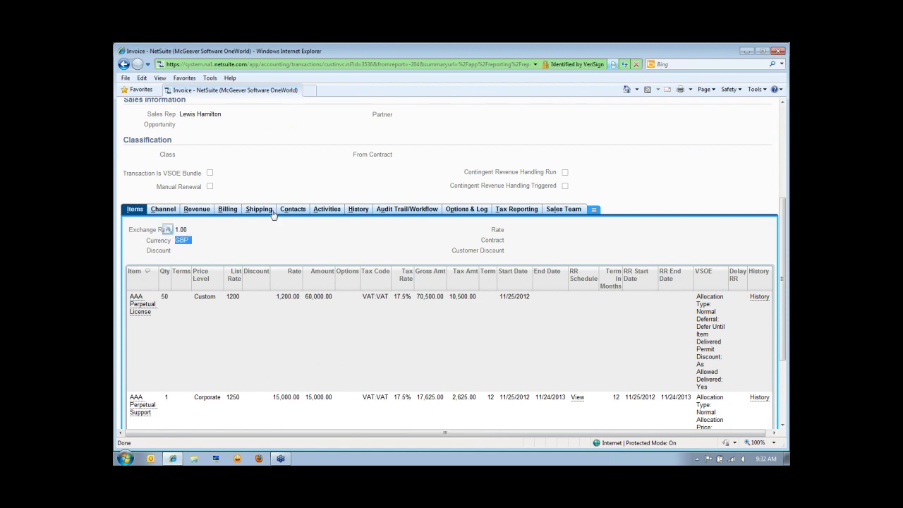
scroll(279, 192, up, 2)
drag(227, 119, 188, 123)
scroll(276, 153, down, 3)
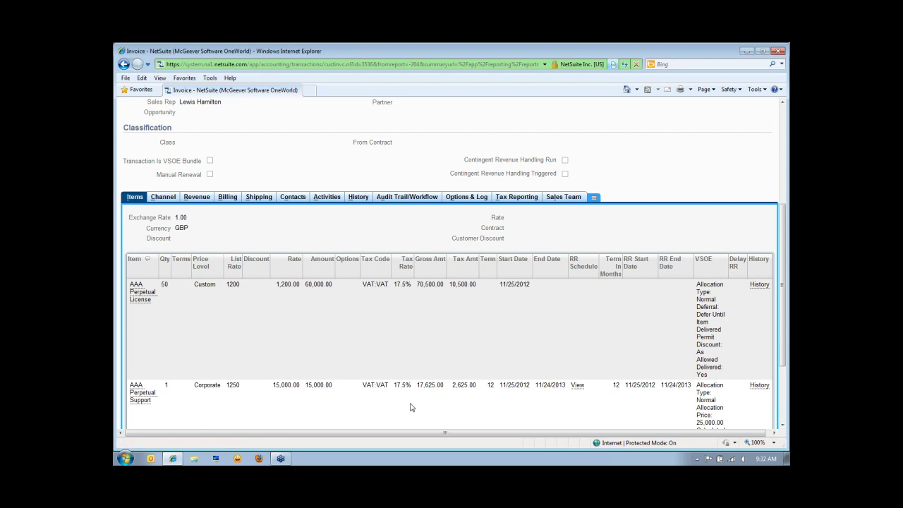
drag(362, 284, 384, 293)
scroll(421, 175, up, 5)
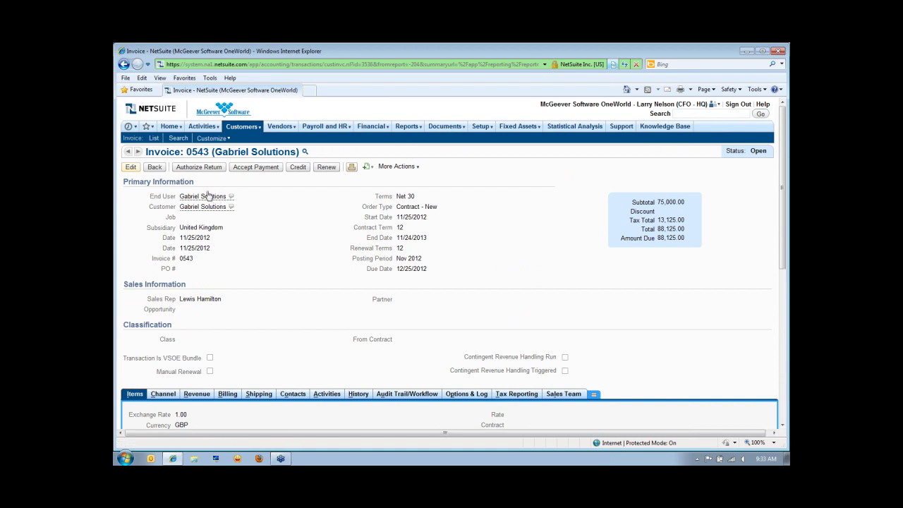
Open the Gabriel Solutions customer record, review its info, sales and financial details, and view its customer dashboard
click(202, 197)
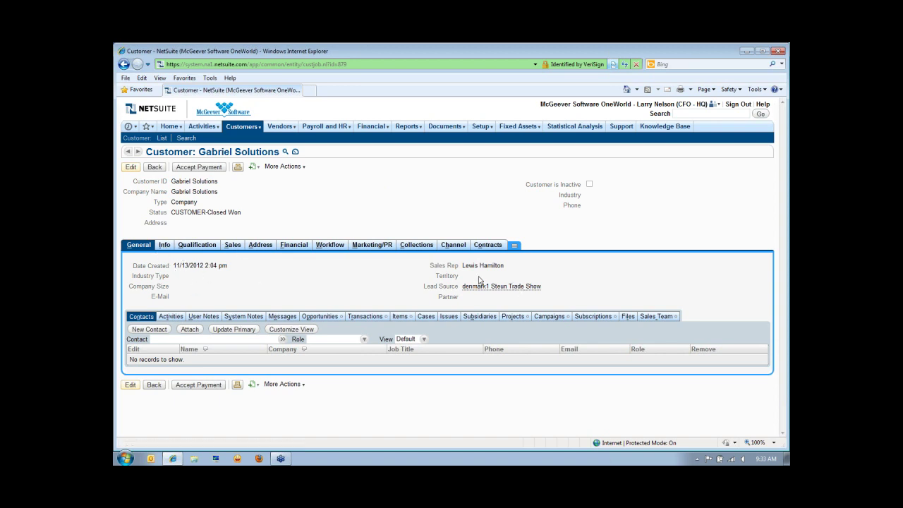
click(164, 244)
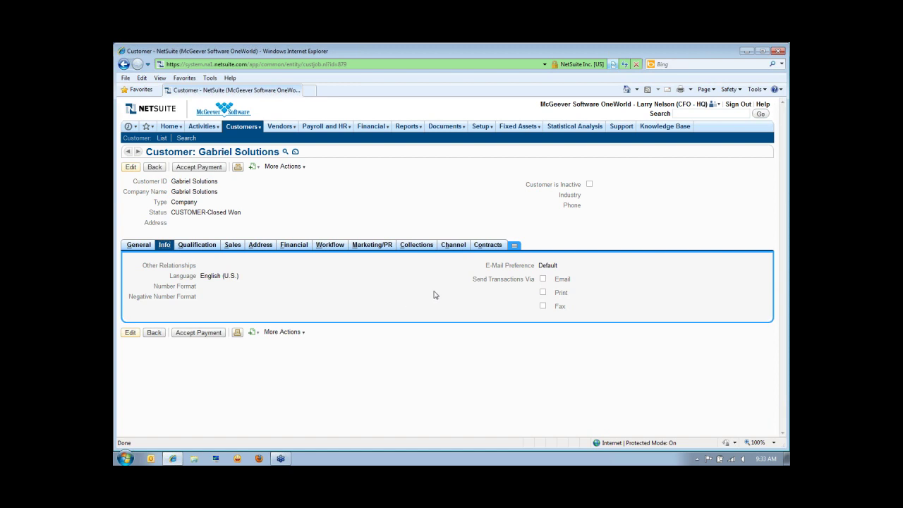
click(229, 245)
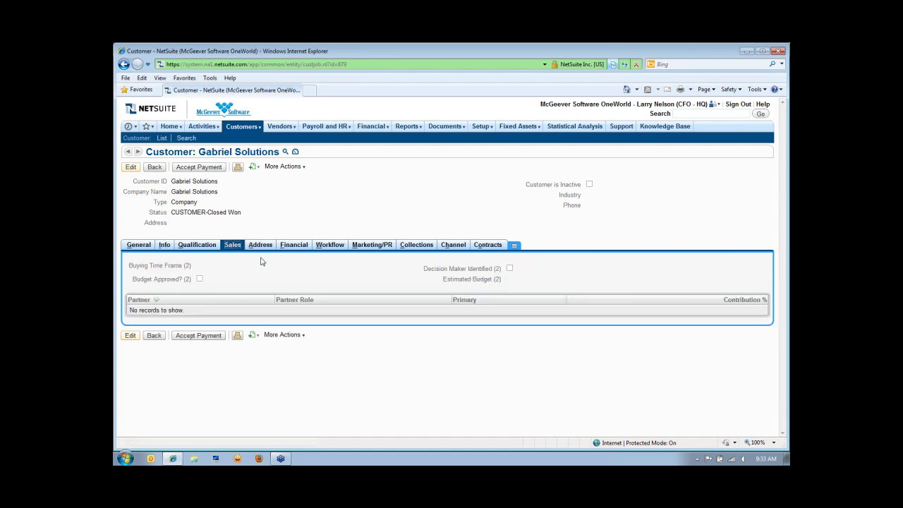
click(292, 246)
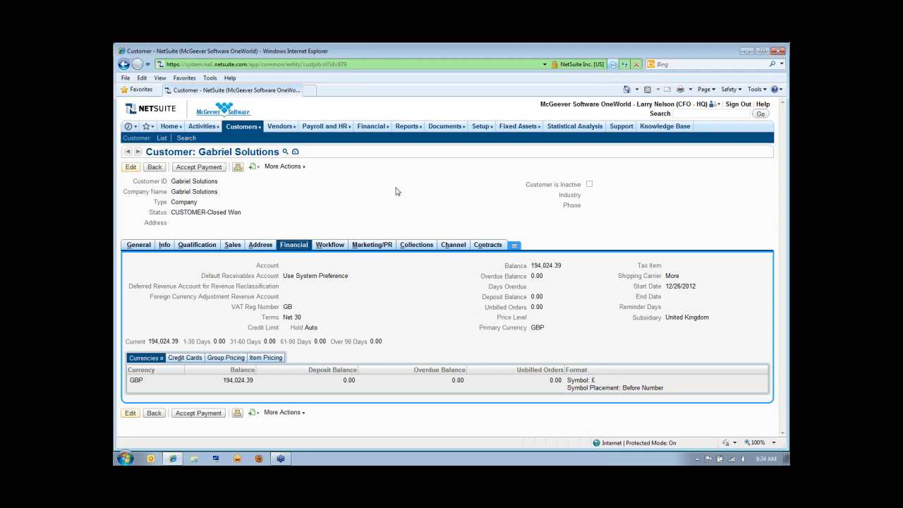
click(295, 153)
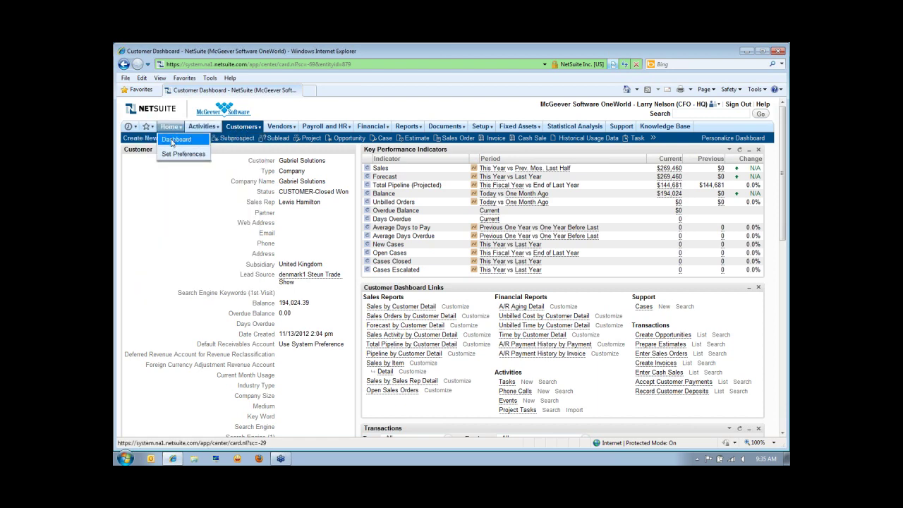
Return to the home dashboard and switch to the Controller - US West role
click(171, 141)
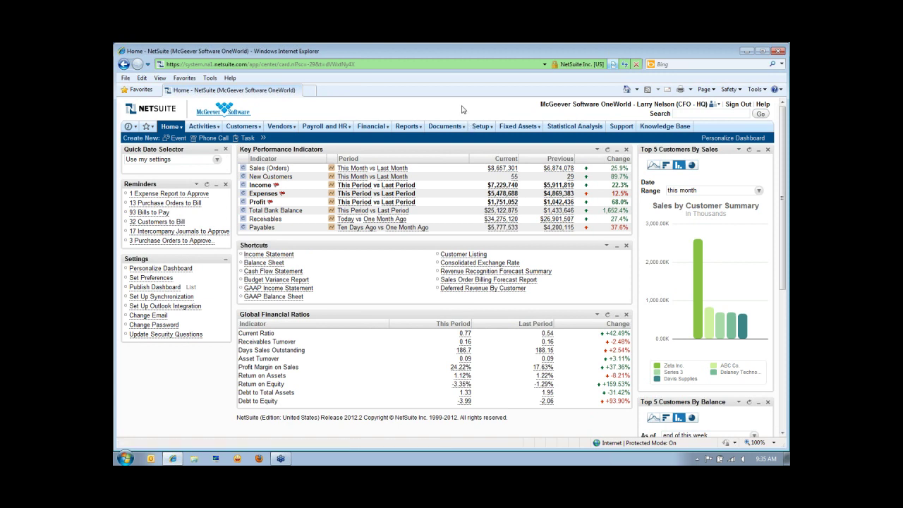
click(624, 64)
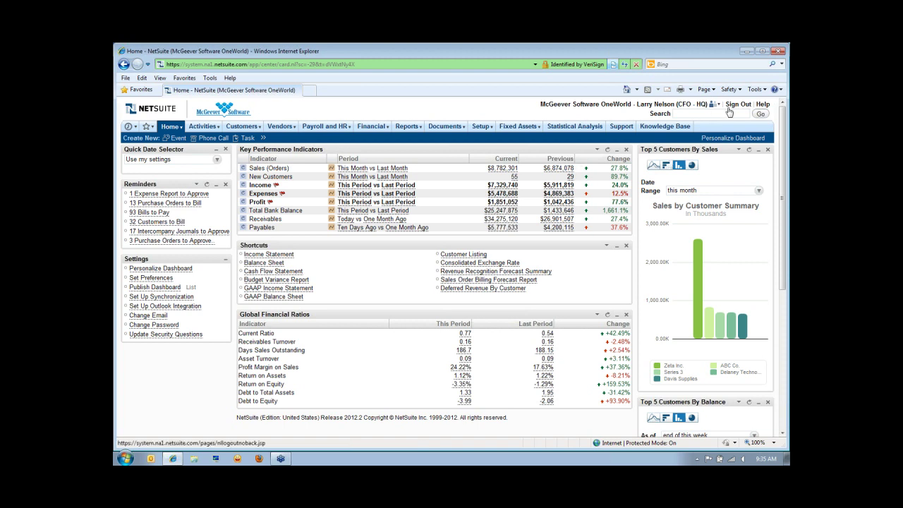
mouse_move(719, 106)
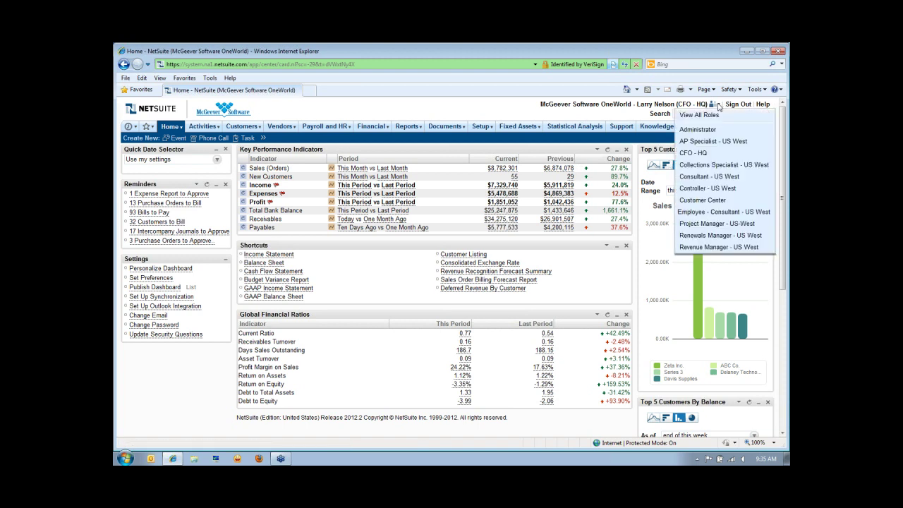
click(700, 189)
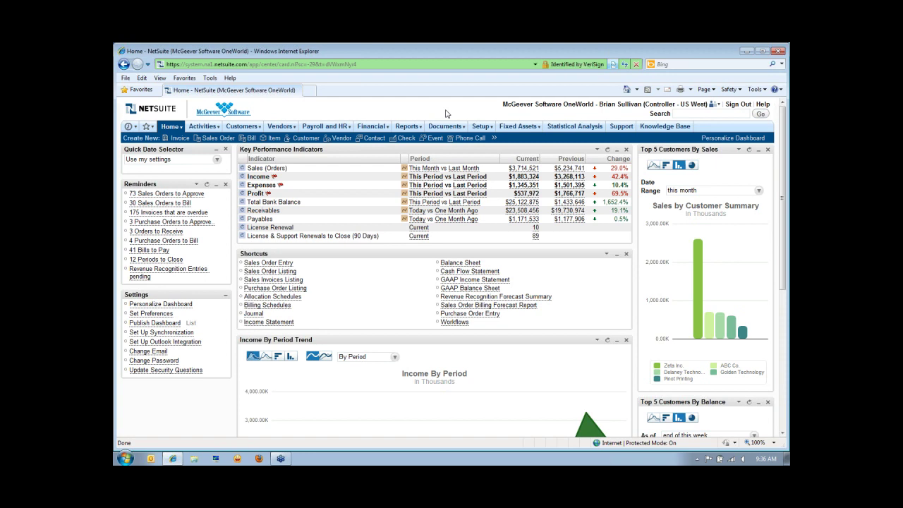
Start a new sales order with ABC Co. as the end user
click(260, 264)
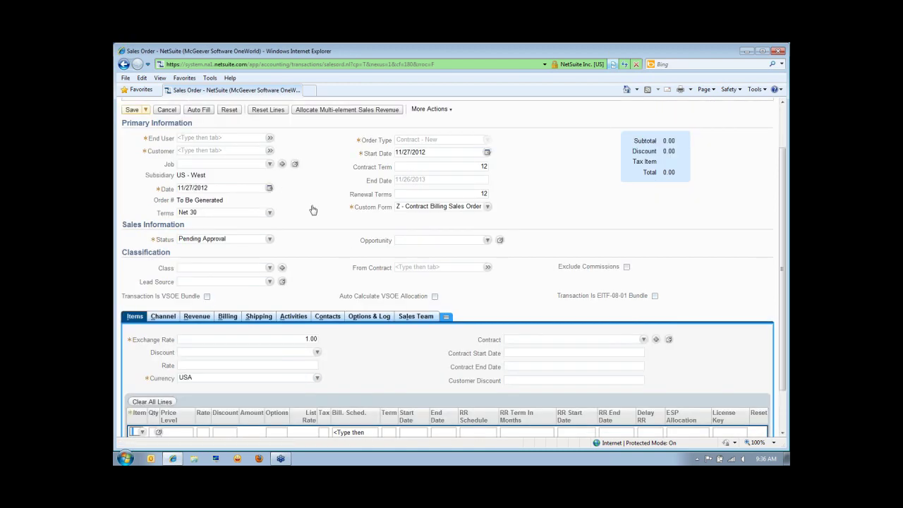
click(203, 138)
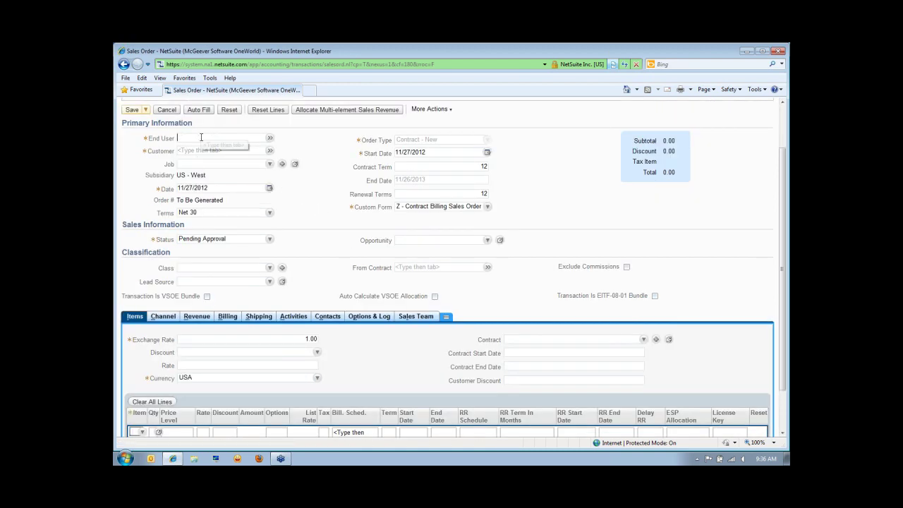
text(abc)
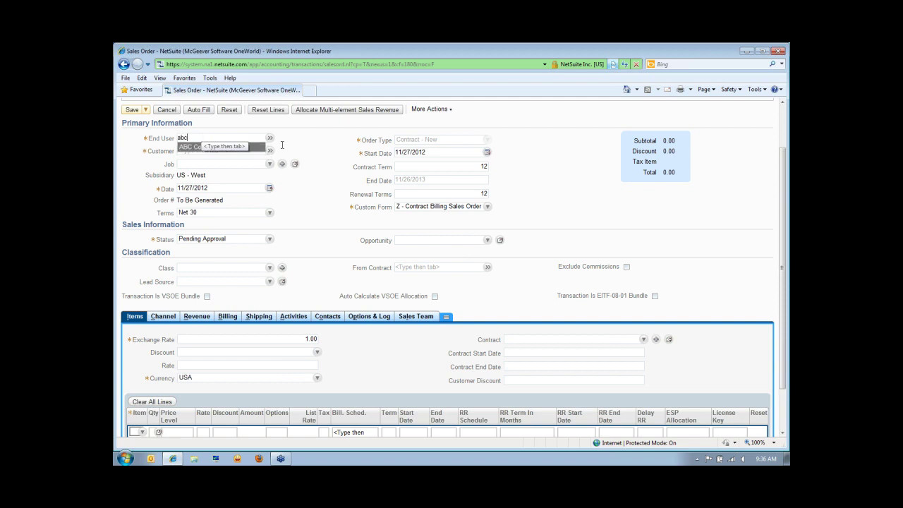
key(Tab)
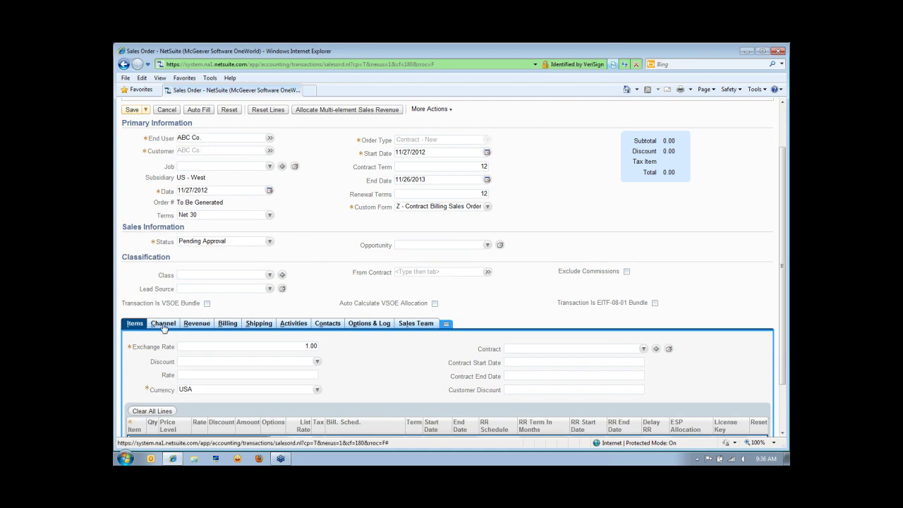
Check the sales order's channel details and the available distributors without choosing one
click(163, 324)
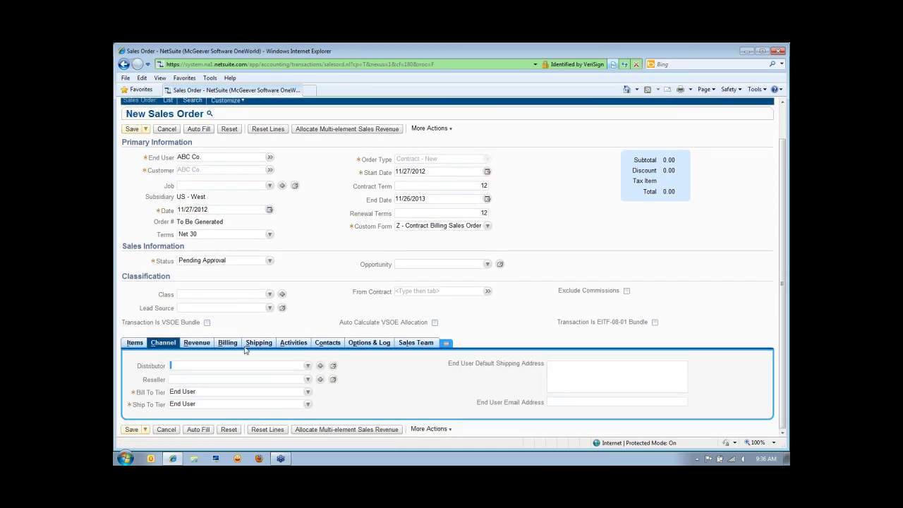
click(185, 367)
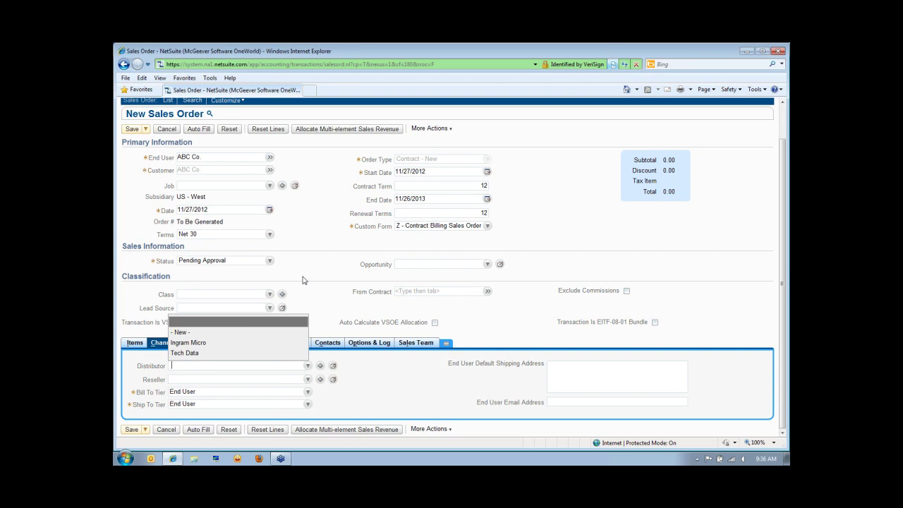
click(303, 280)
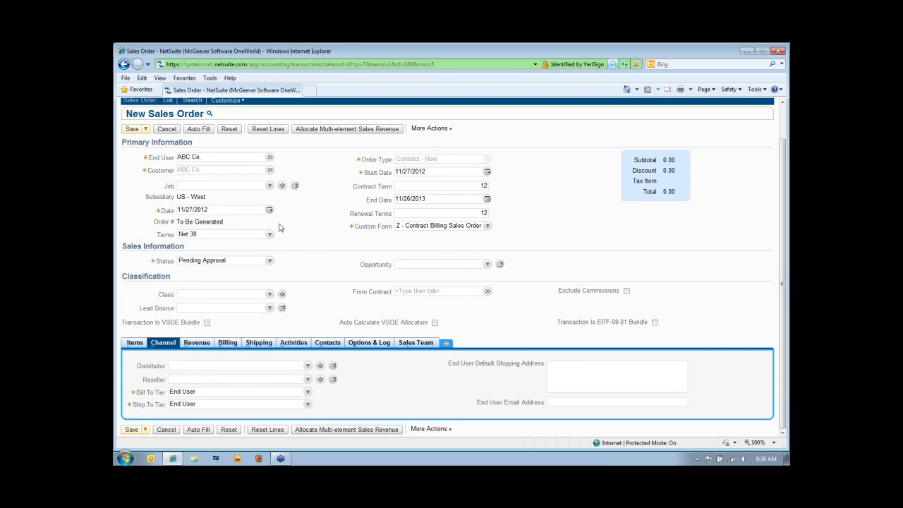
Add an AAA Perpetual License line with quantity 50 to the sales order
click(134, 343)
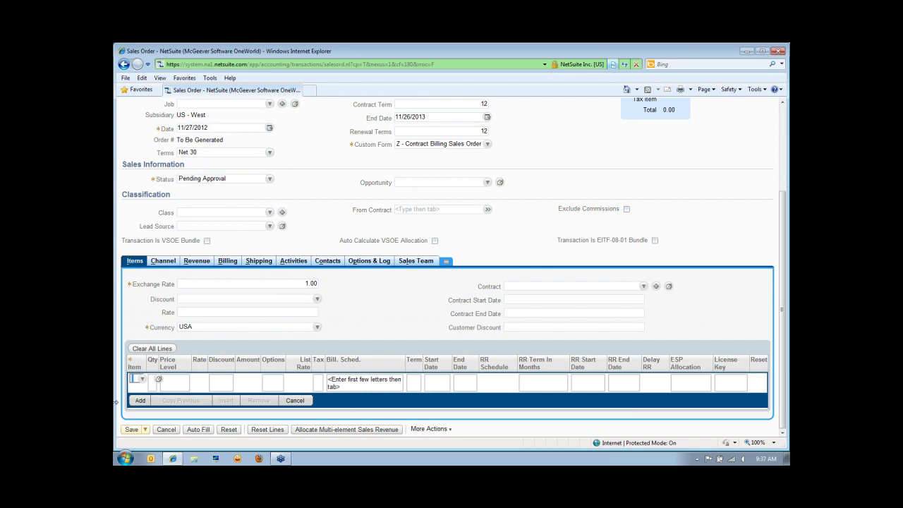
click(140, 379)
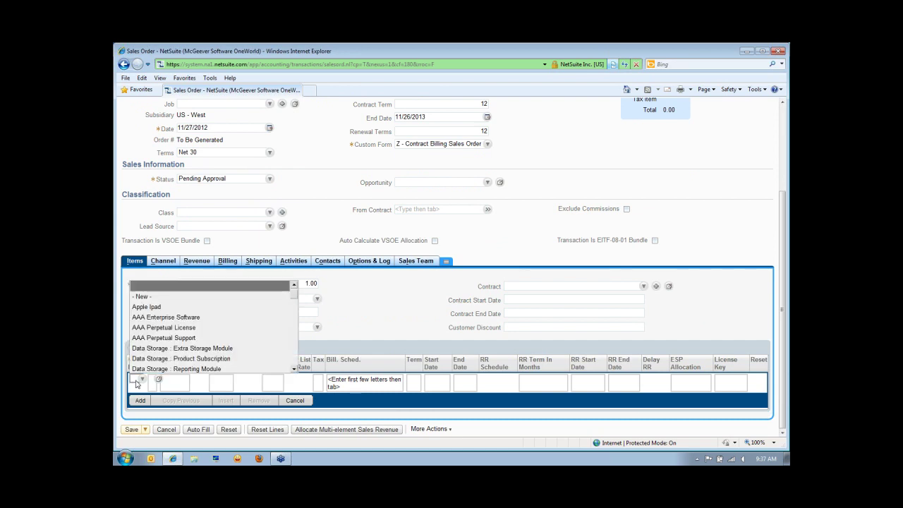
click(152, 329)
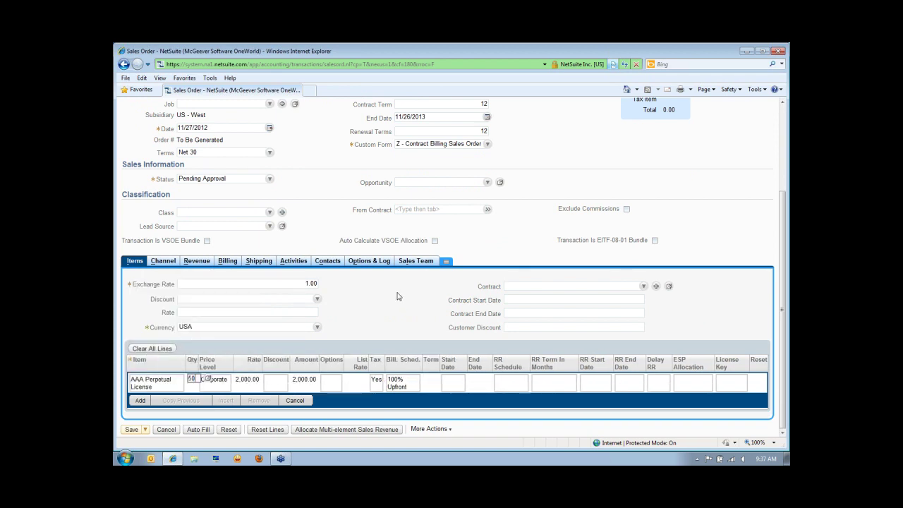
text(50)
key(Tab)
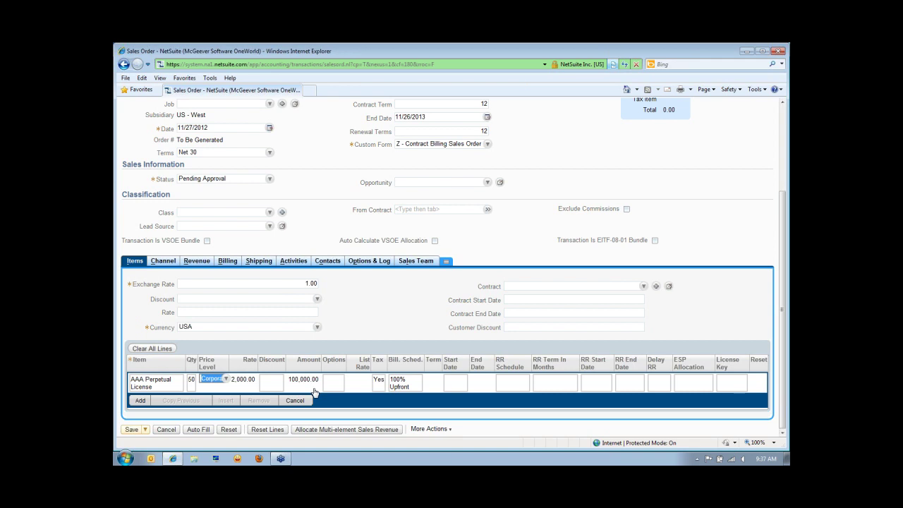
click(141, 402)
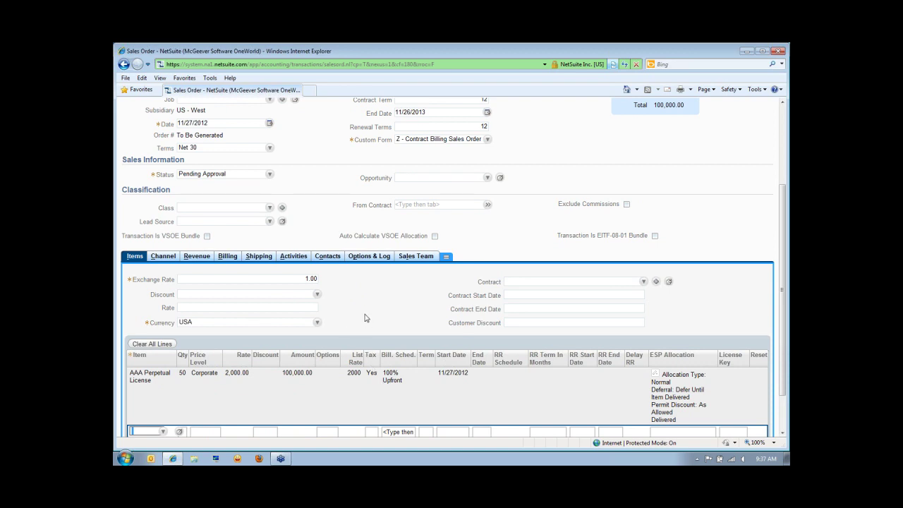
Add an AAA Perpetual Support line with a 12-month revenue recognition term starting 11/27/2012 to the sales order
scroll(365, 318, down, 1)
click(161, 419)
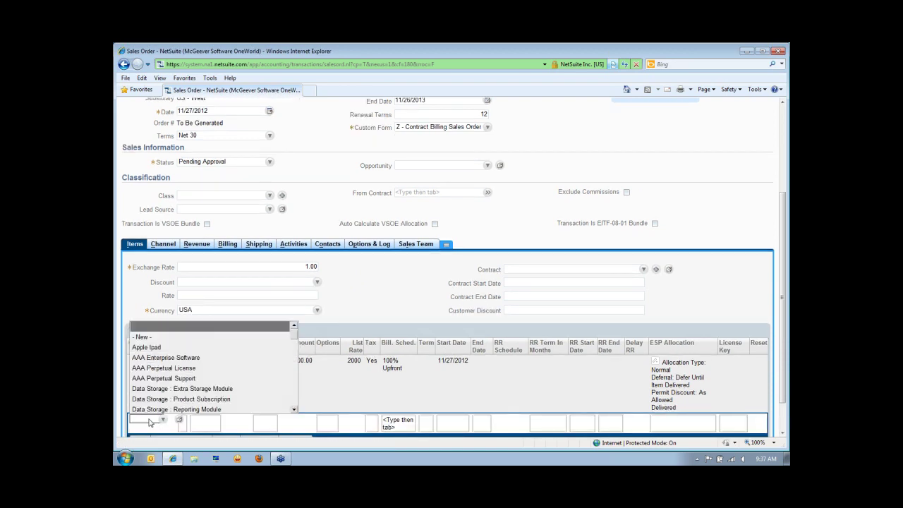
click(167, 379)
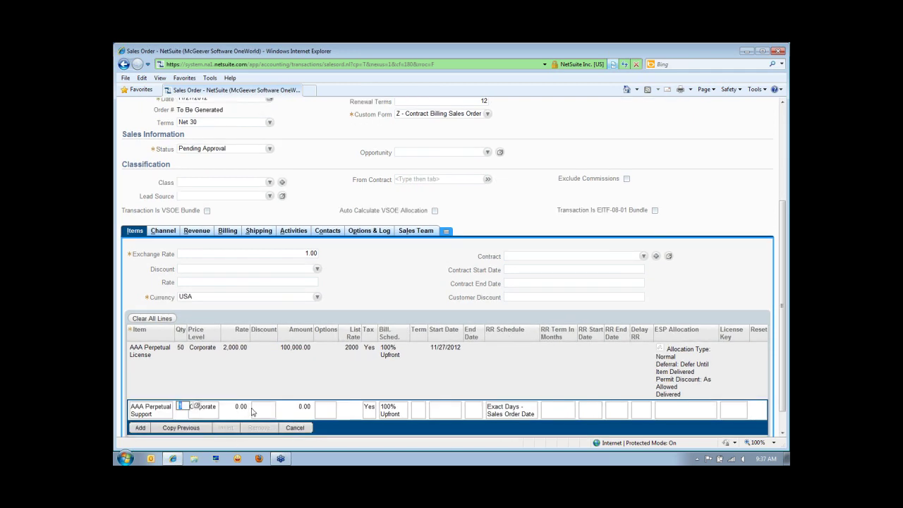
click(554, 412)
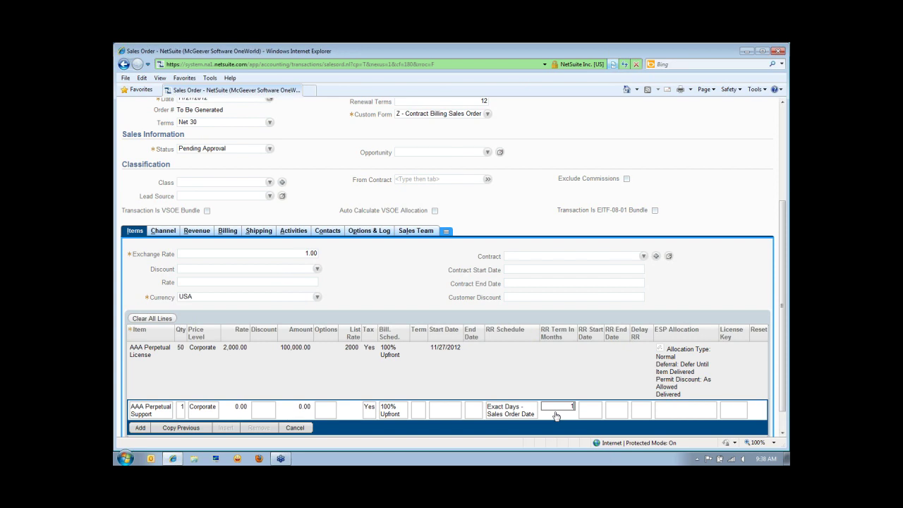
key(Tab)
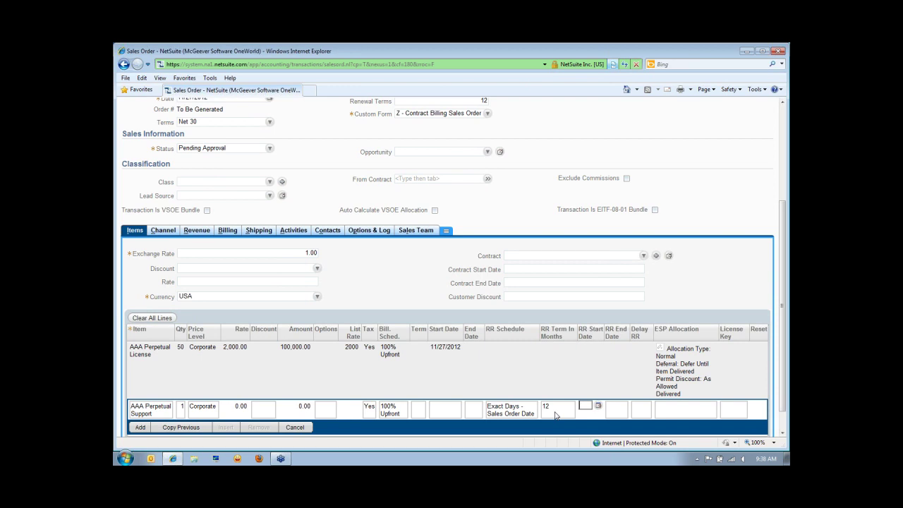
text(11/27/2012)
key(Tab)
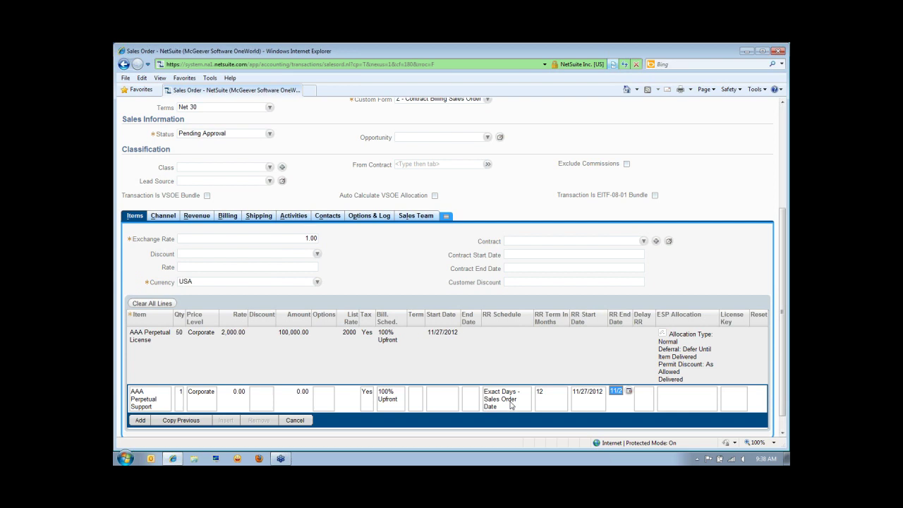
click(140, 420)
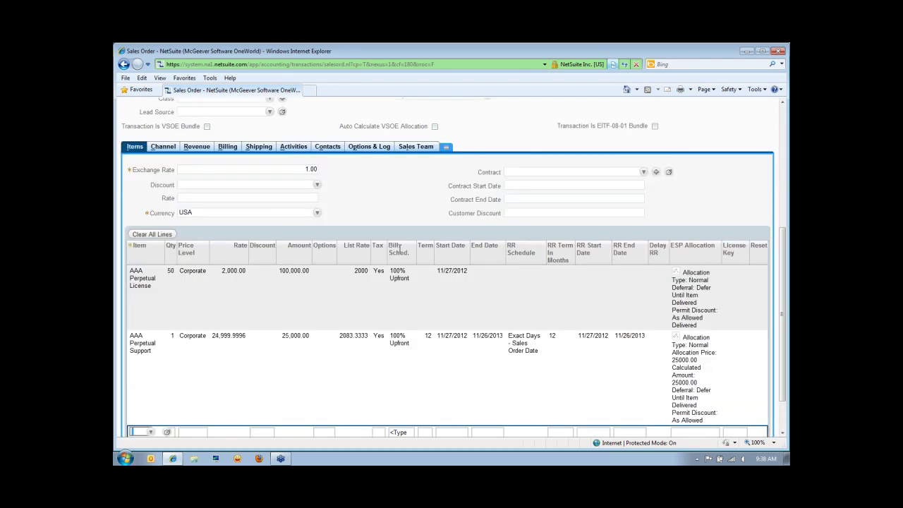
Save the ABC Co. sales order and approve it after checking its item lines and status
scroll(282, 339, down, 1)
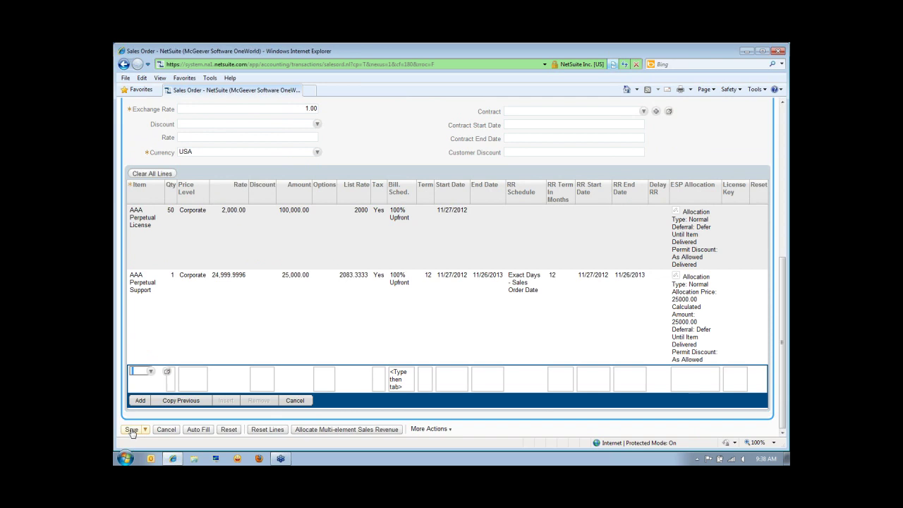
click(132, 430)
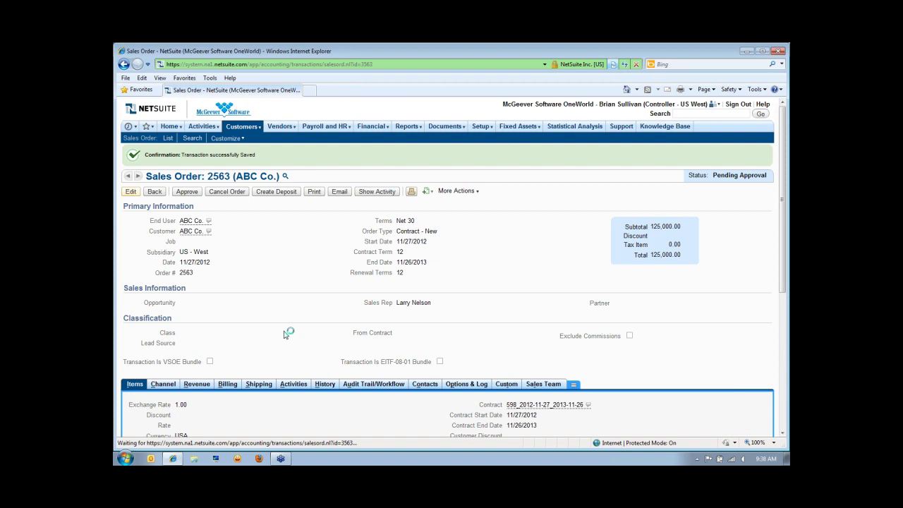
scroll(517, 282, down, 3)
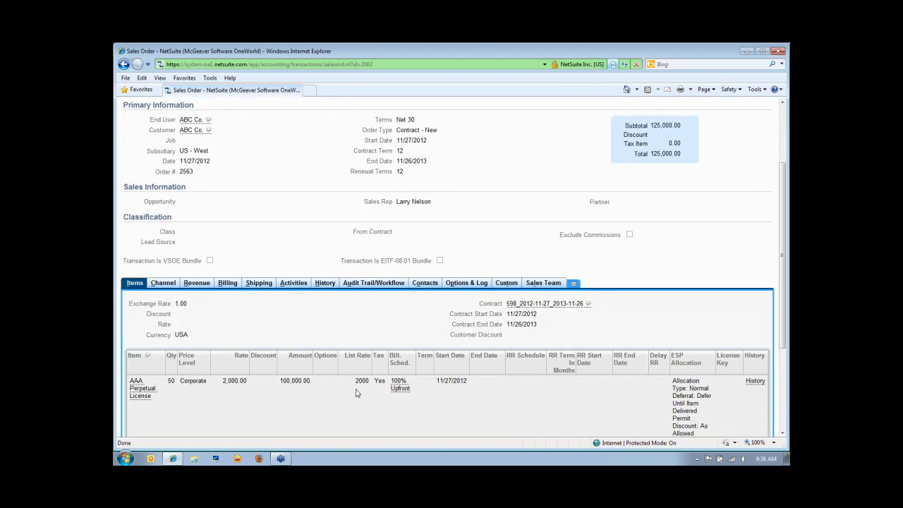
scroll(356, 392, down, 2)
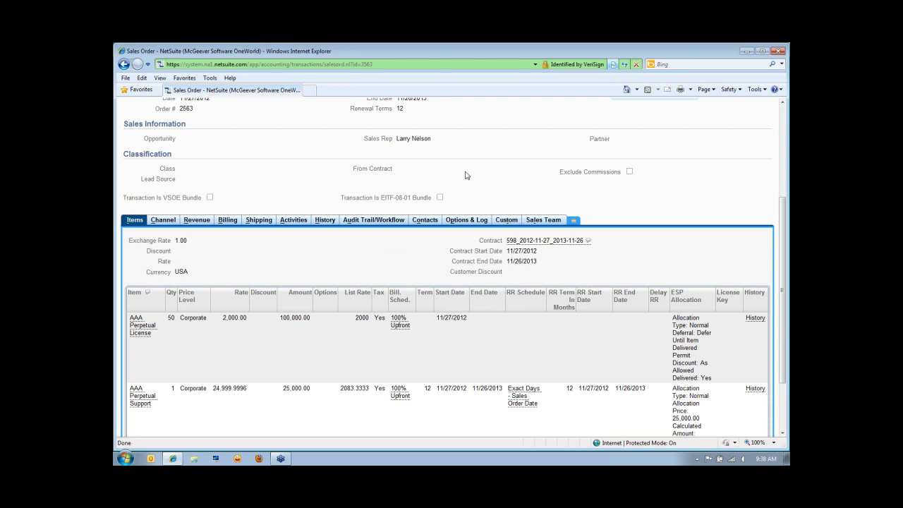
scroll(464, 177, up, 3)
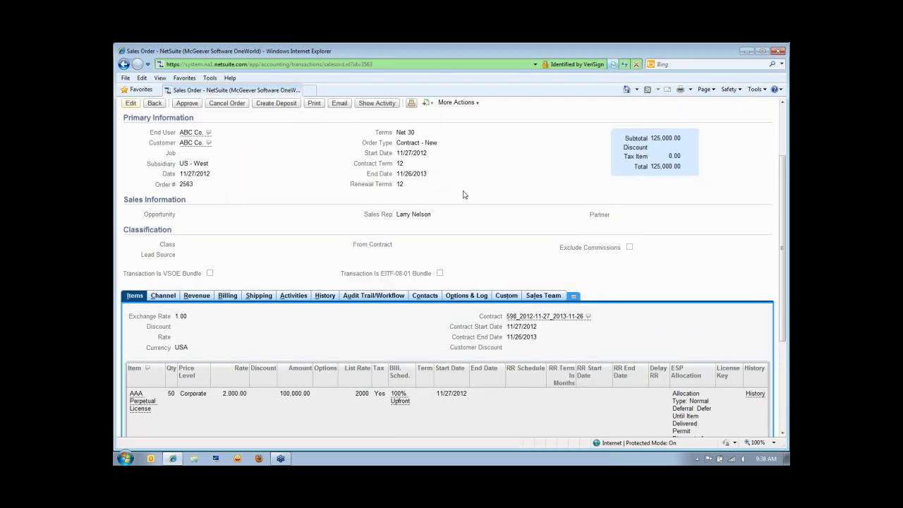
scroll(459, 181, up, 1)
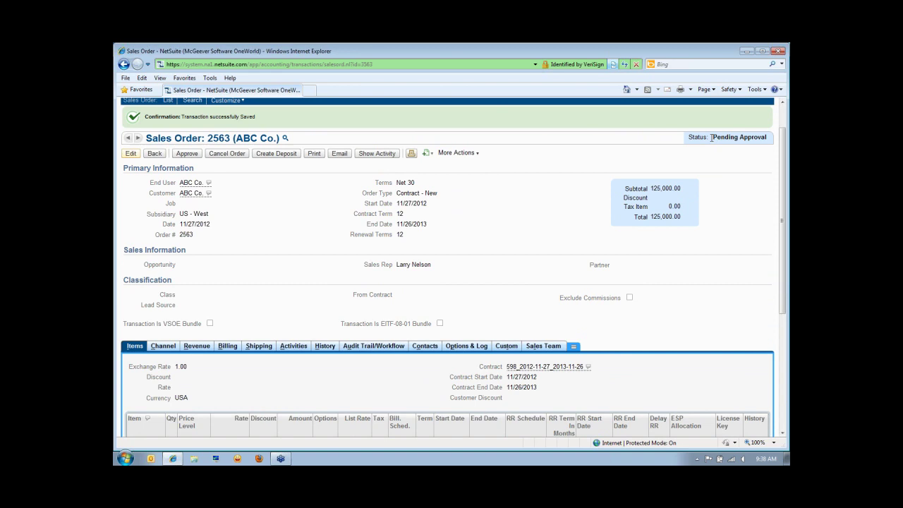
drag(711, 138, 745, 139)
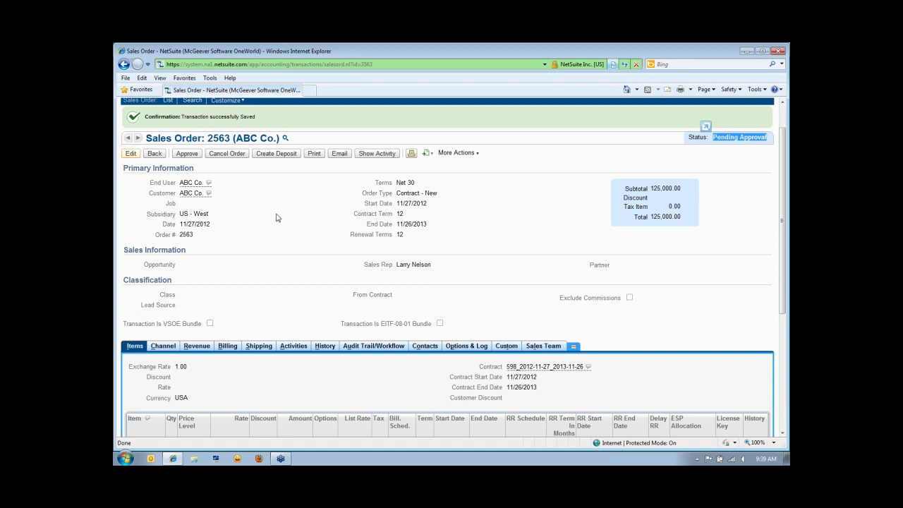
click(186, 153)
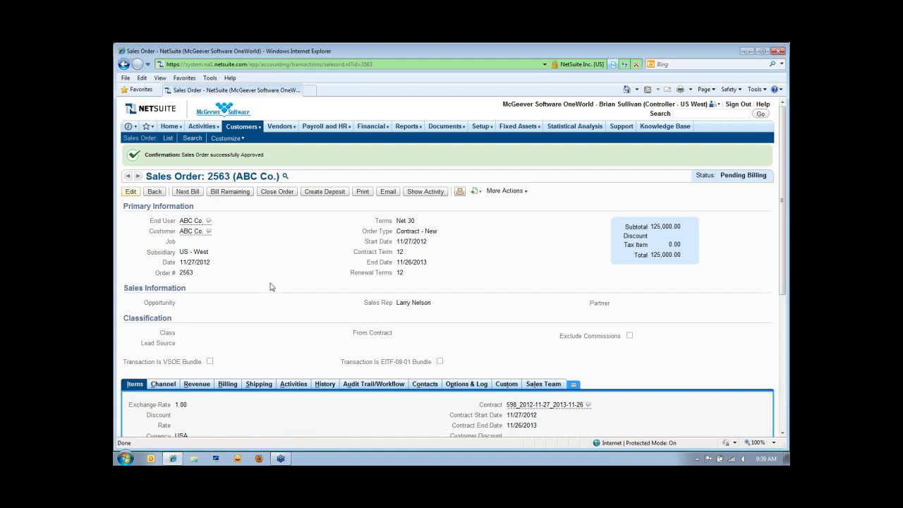
Review the AAA Perpetual Support line's revenue recognition schedule in a separate tab, including the Nov 2012 amount, and close it
scroll(272, 282, down, 2)
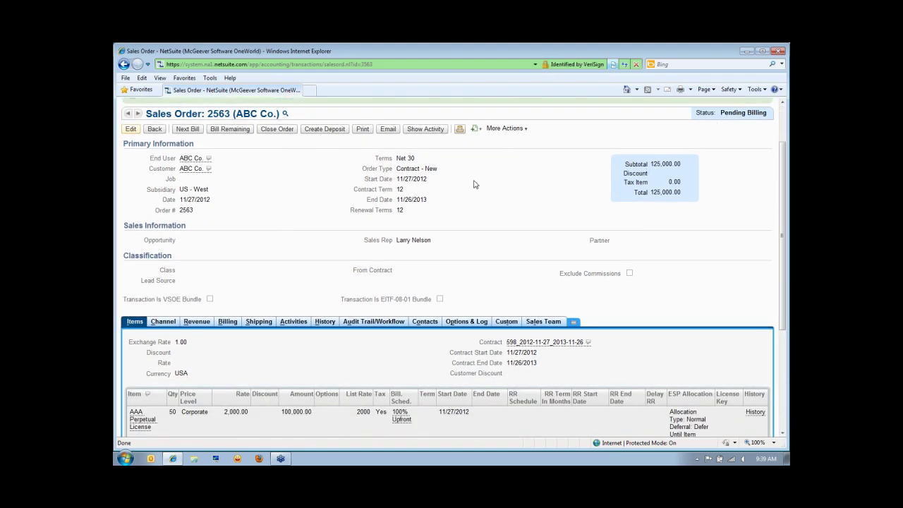
scroll(356, 248, down, 4)
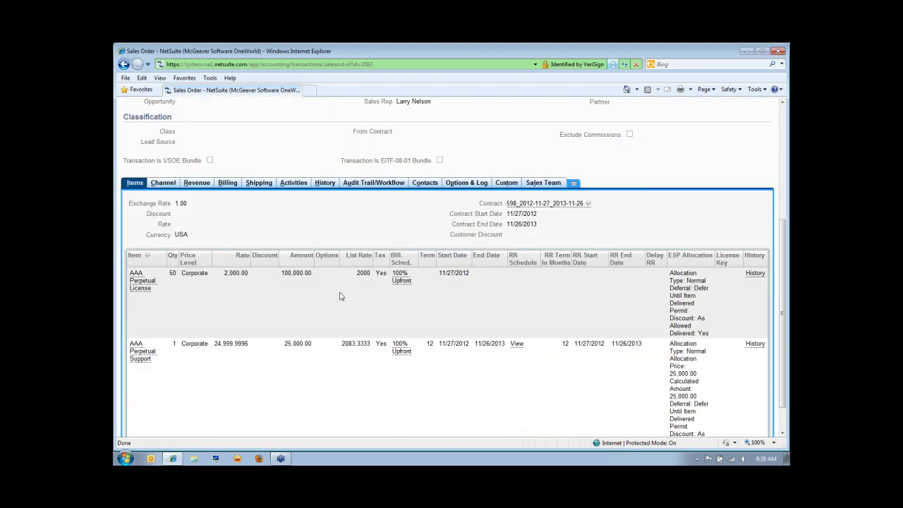
right_click(517, 347)
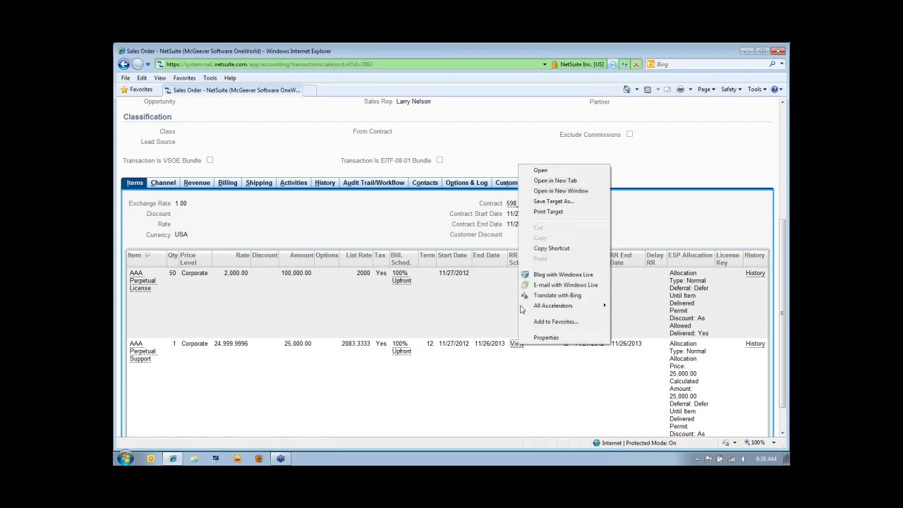
click(557, 180)
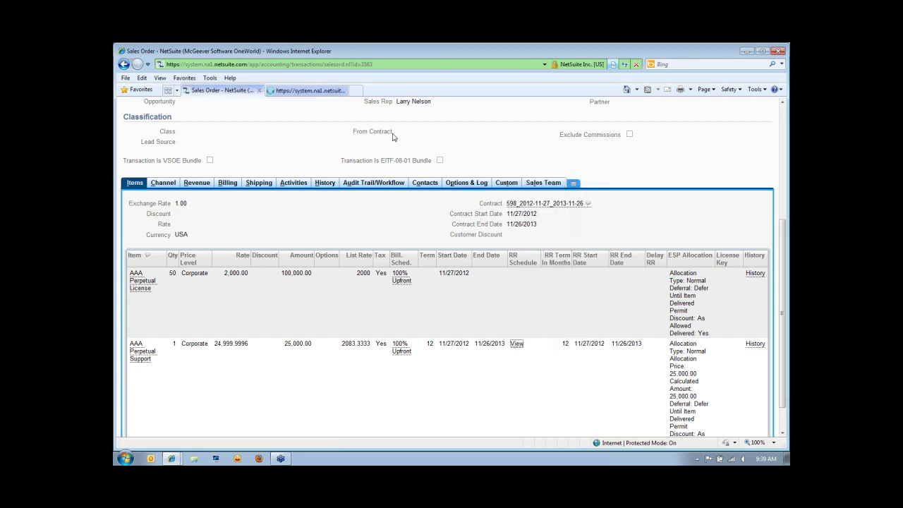
click(302, 91)
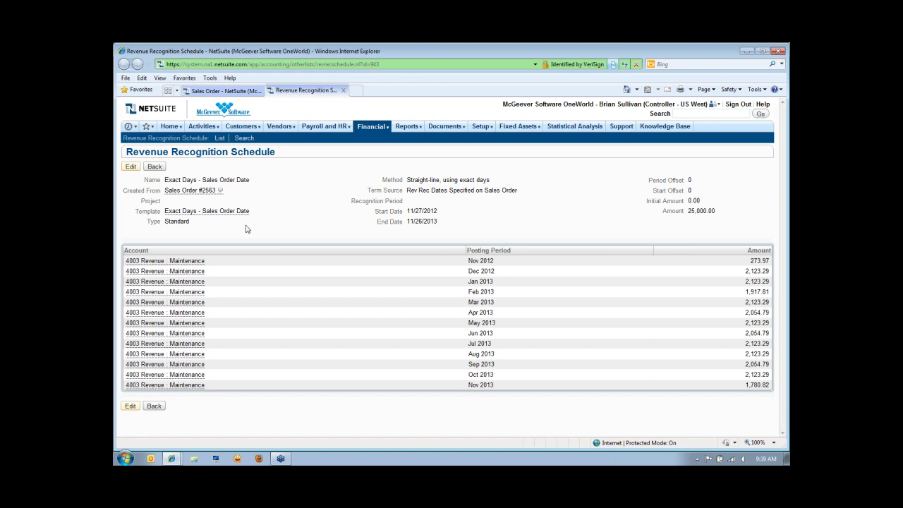
double_click(751, 260)
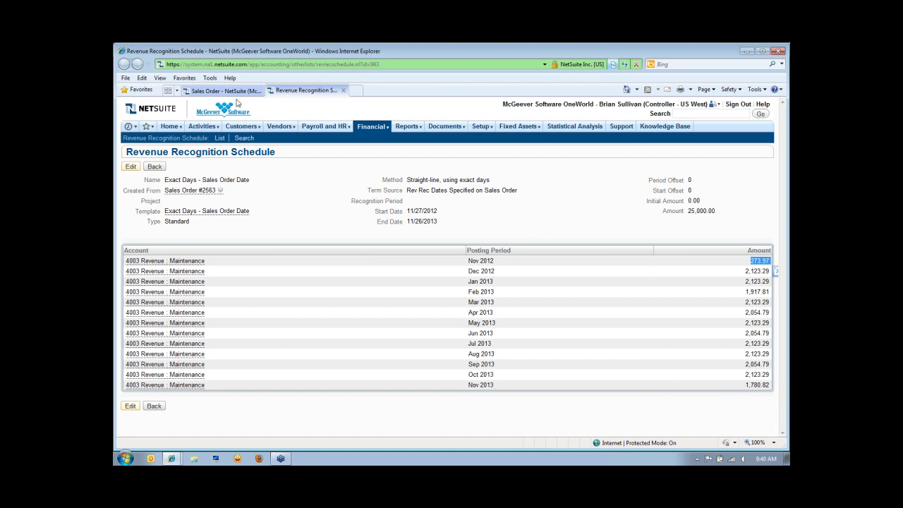
click(342, 92)
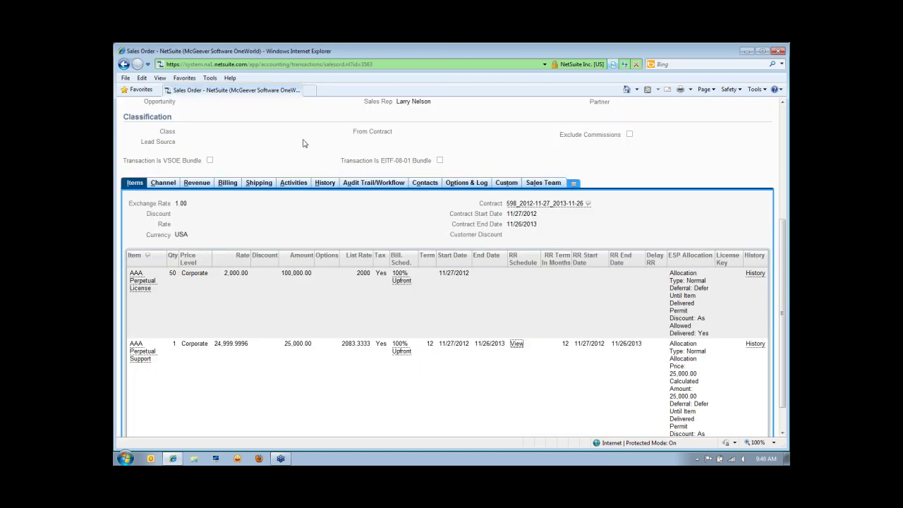
Create the next bill from the approved sales order, check the invoice's item lines, and save and print the invoice
scroll(279, 177, up, 3)
scroll(276, 182, up, 3)
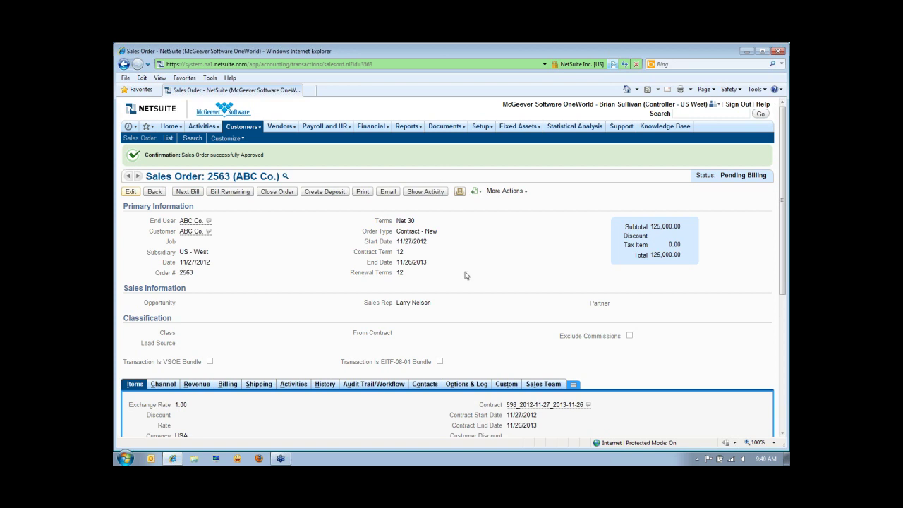
scroll(296, 289, down, 1)
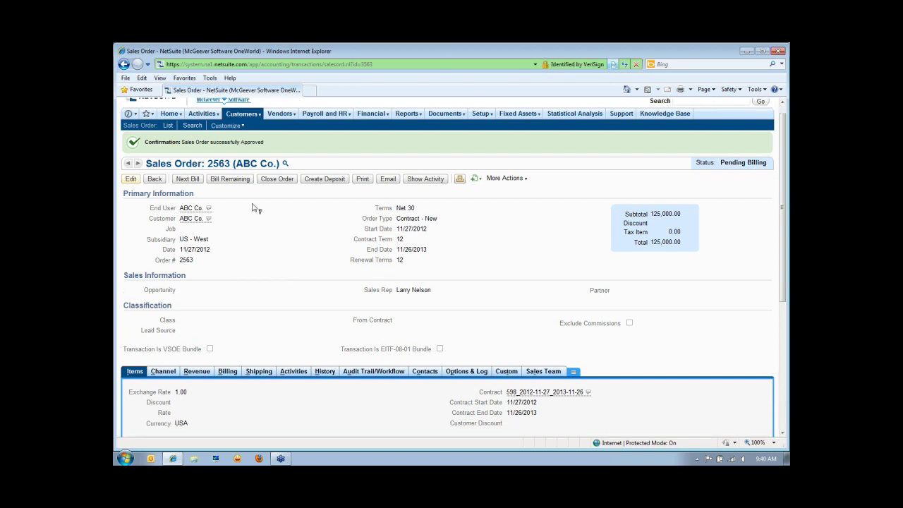
click(186, 179)
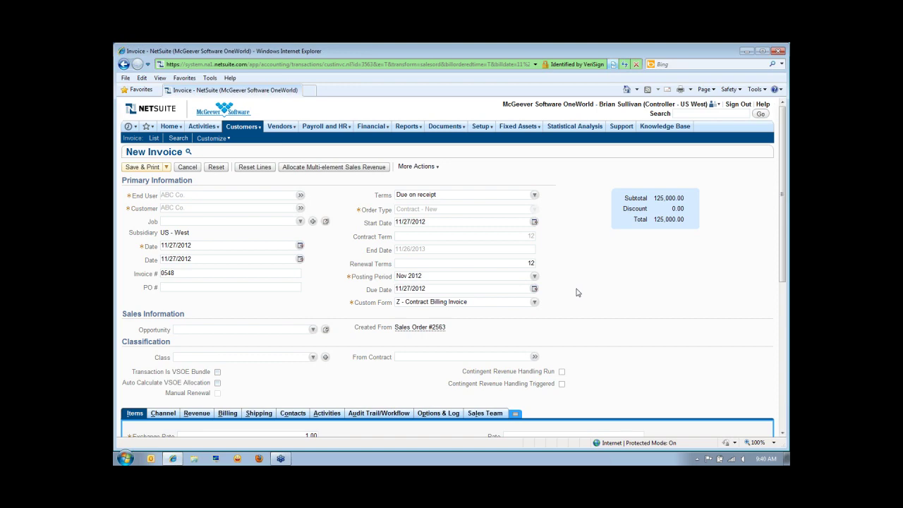
scroll(577, 295, down, 3)
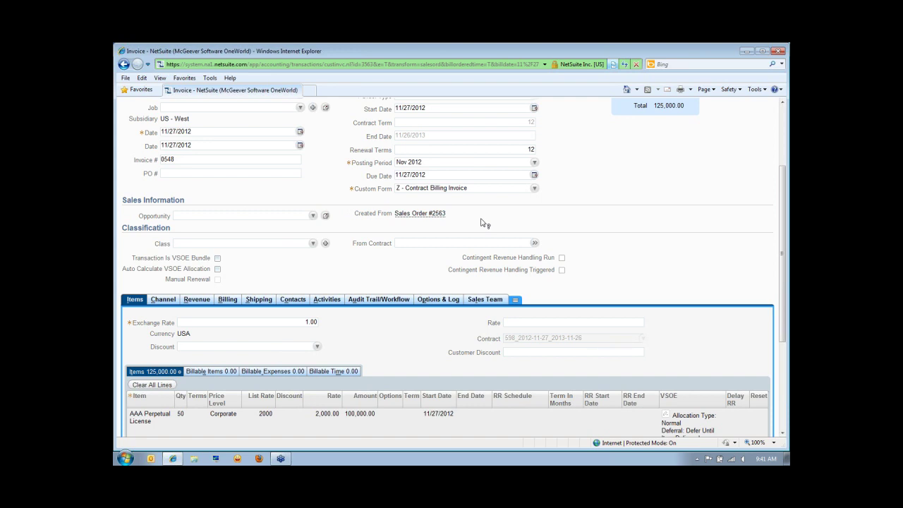
scroll(438, 274, down, 3)
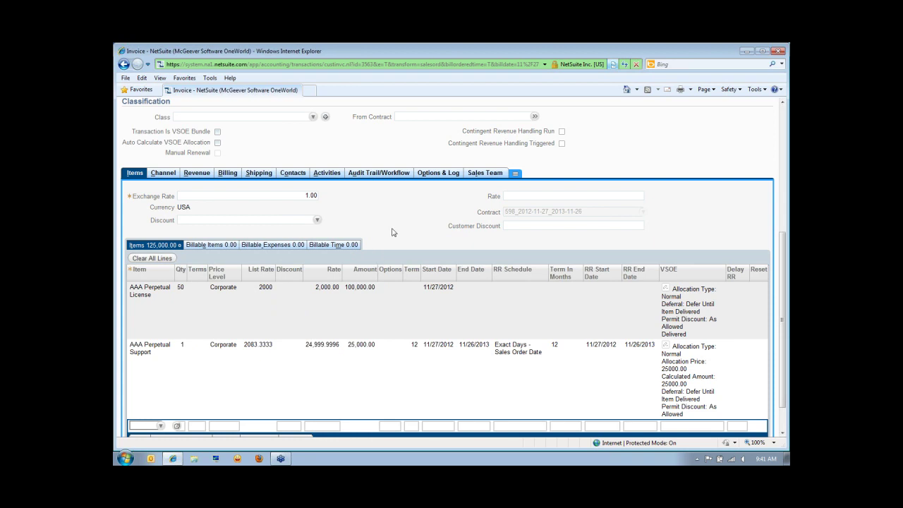
scroll(389, 234, up, 3)
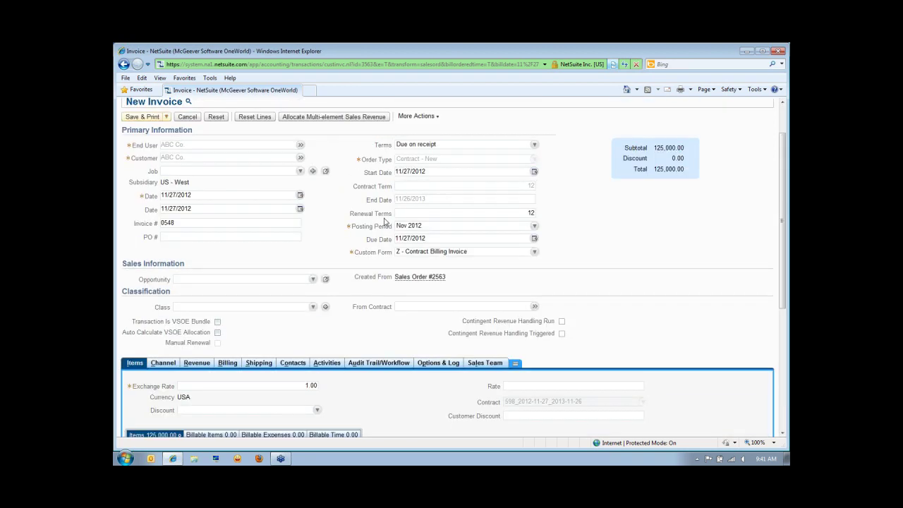
click(144, 118)
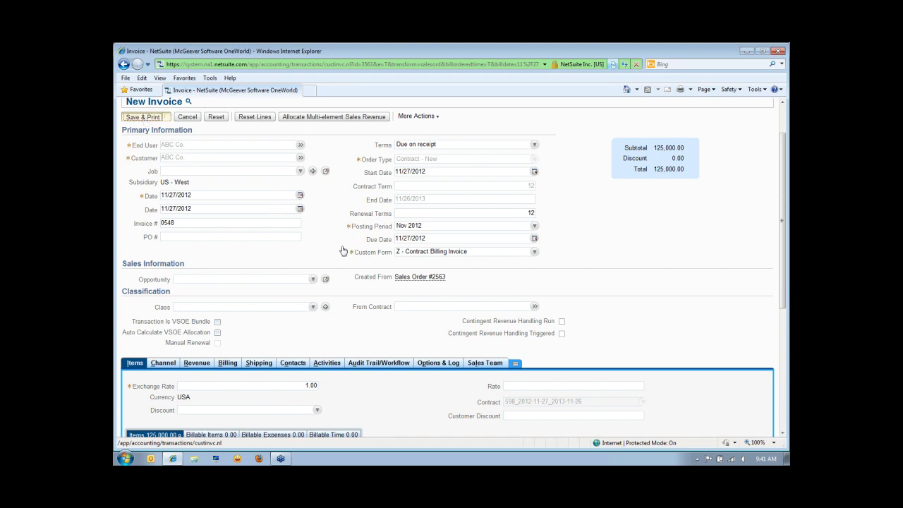
Examine the printed invoice's header, item lines and total, and close the print view
scroll(301, 260, down, 3)
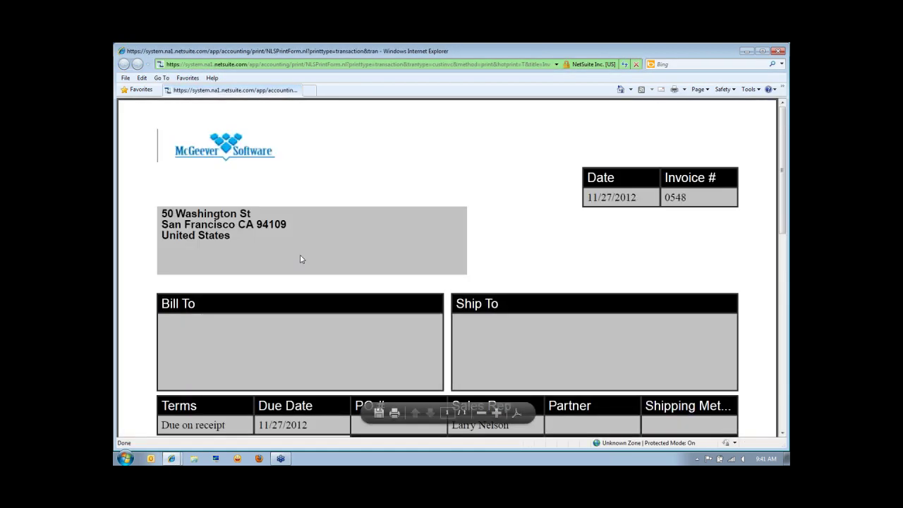
scroll(480, 201, down, 1)
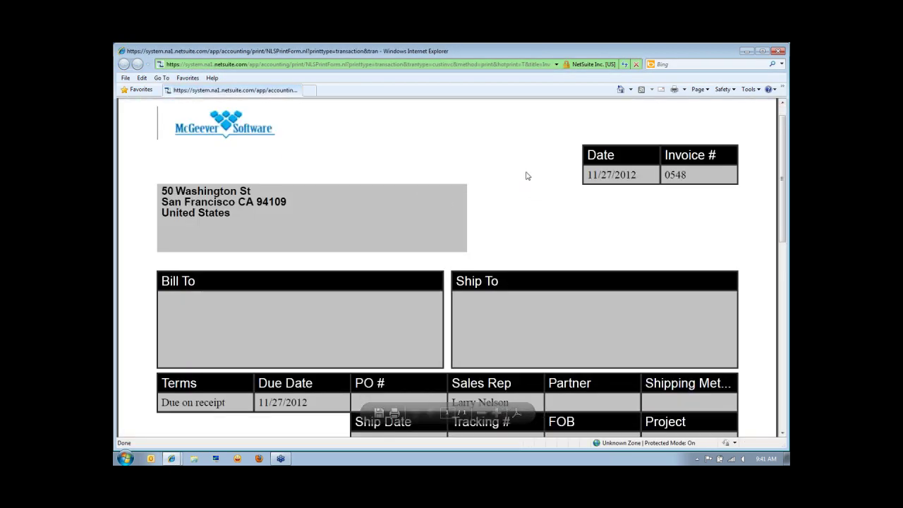
scroll(270, 219, down, 3)
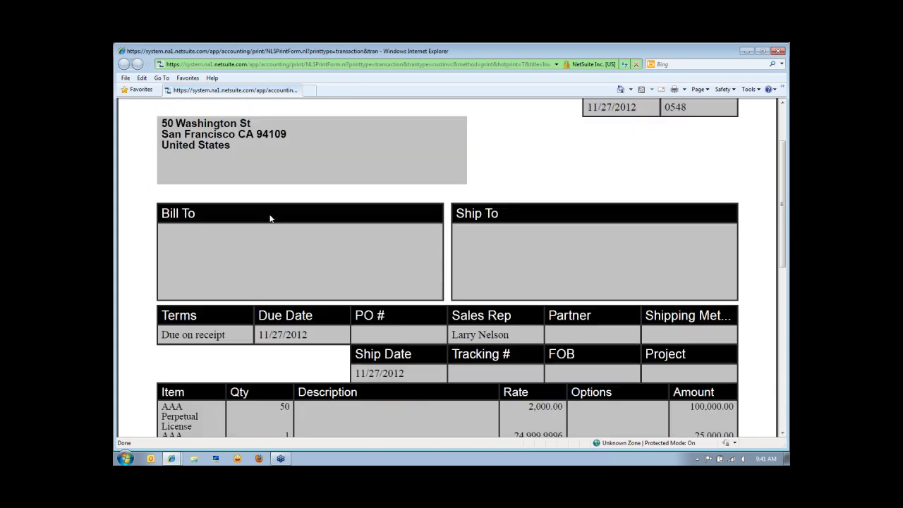
scroll(262, 237, down, 5)
scroll(169, 280, down, 1)
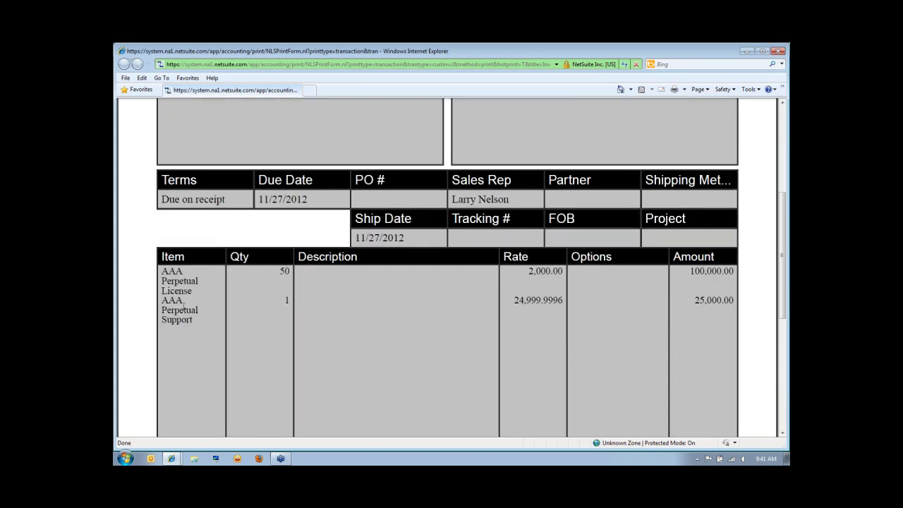
scroll(521, 310, down, 1)
scroll(614, 324, down, 10)
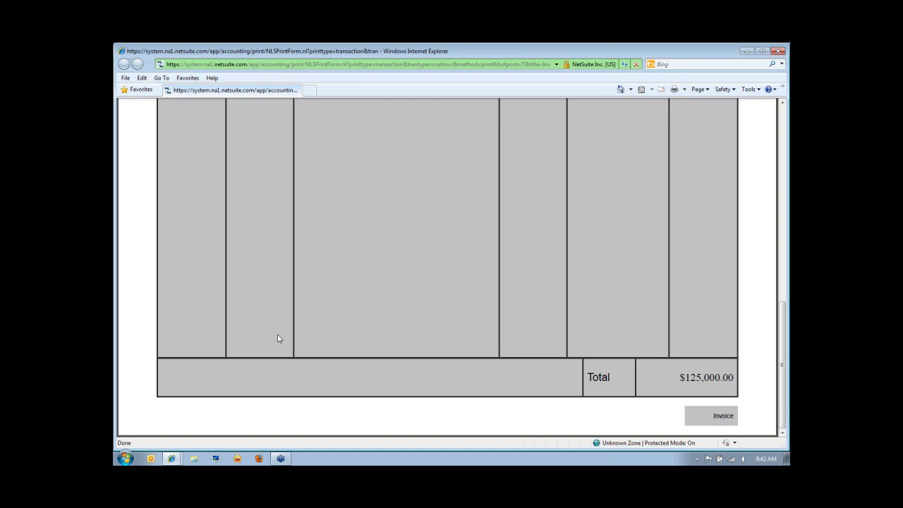
scroll(278, 338, up, 5)
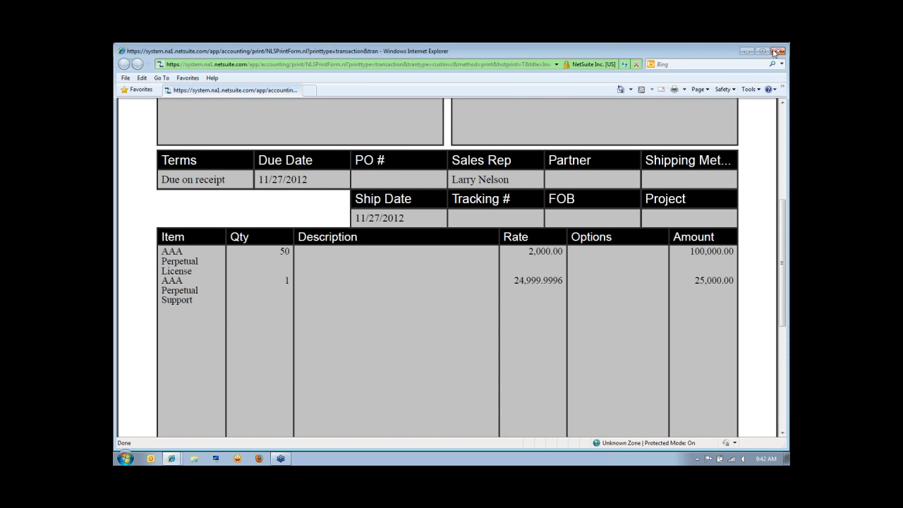
click(776, 52)
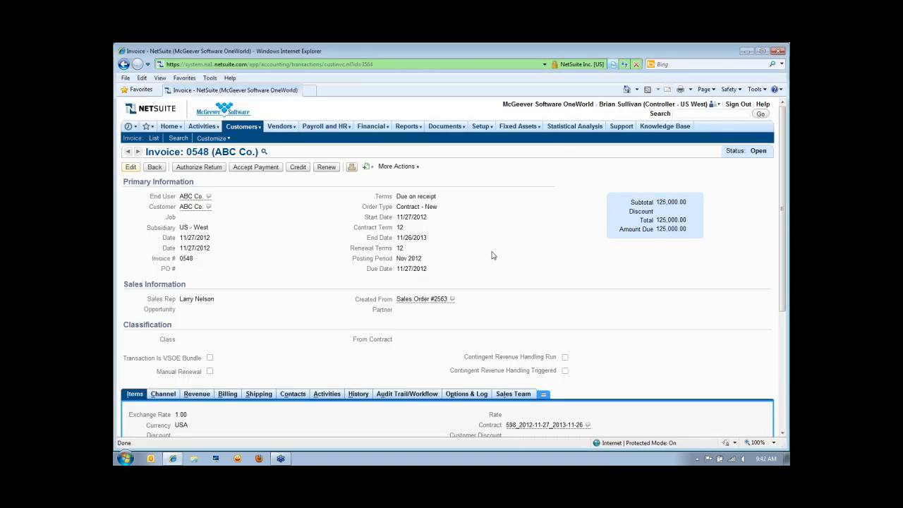
Review the GL impact of the ABC Co. invoice, return to the invoice and check its item lines
scroll(495, 254, down, 1)
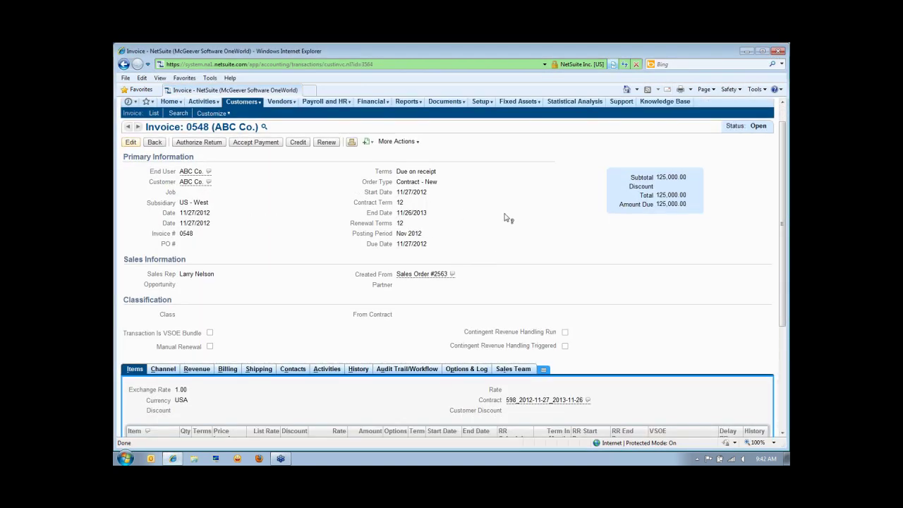
click(413, 144)
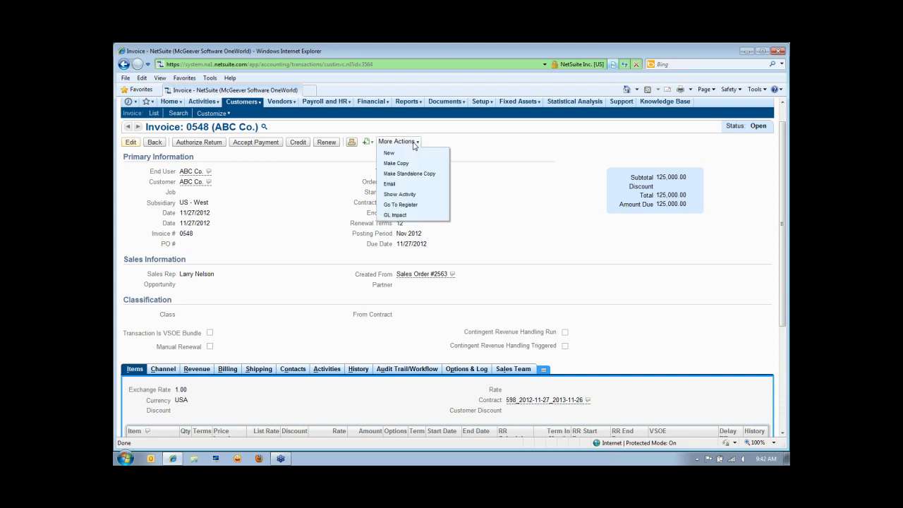
click(393, 216)
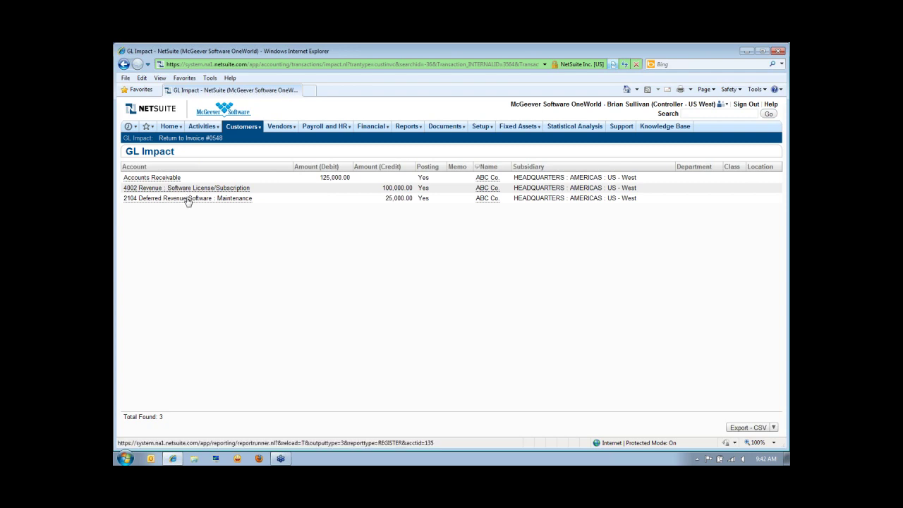
click(206, 139)
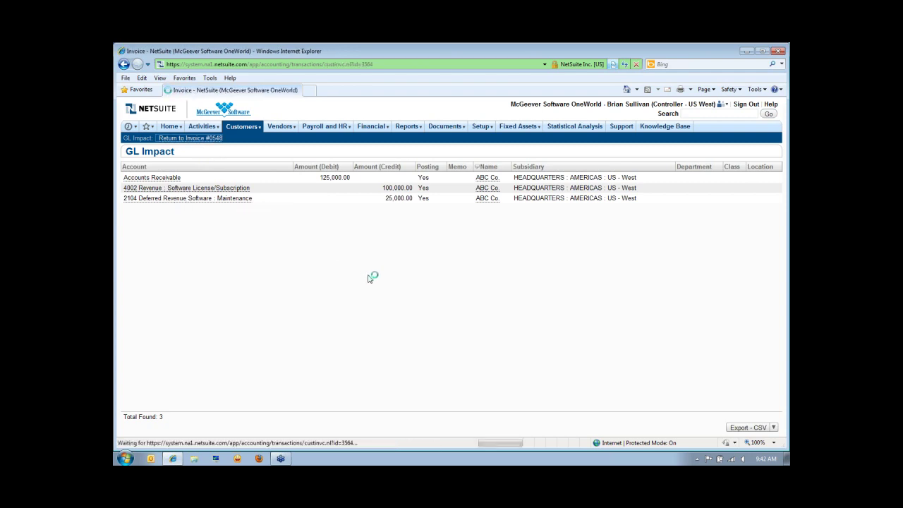
scroll(381, 278, down, 5)
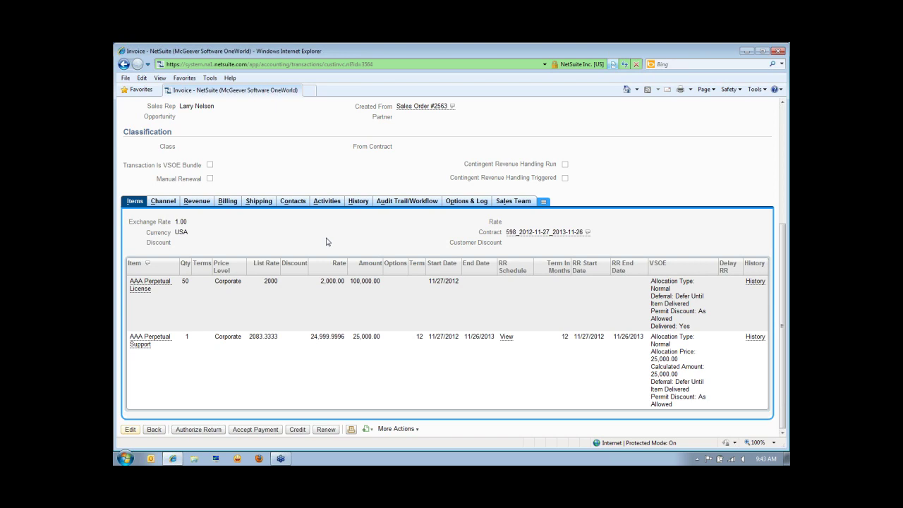
scroll(326, 242, up, 4)
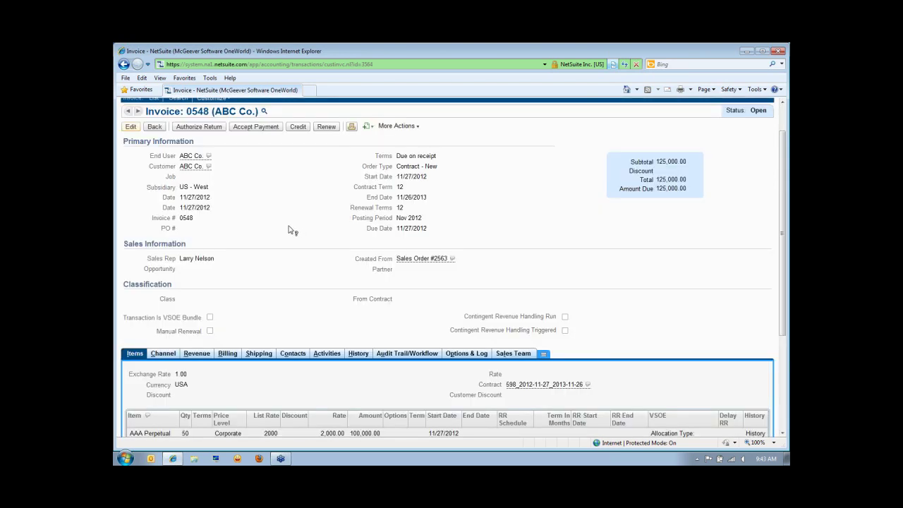
scroll(288, 230, up, 1)
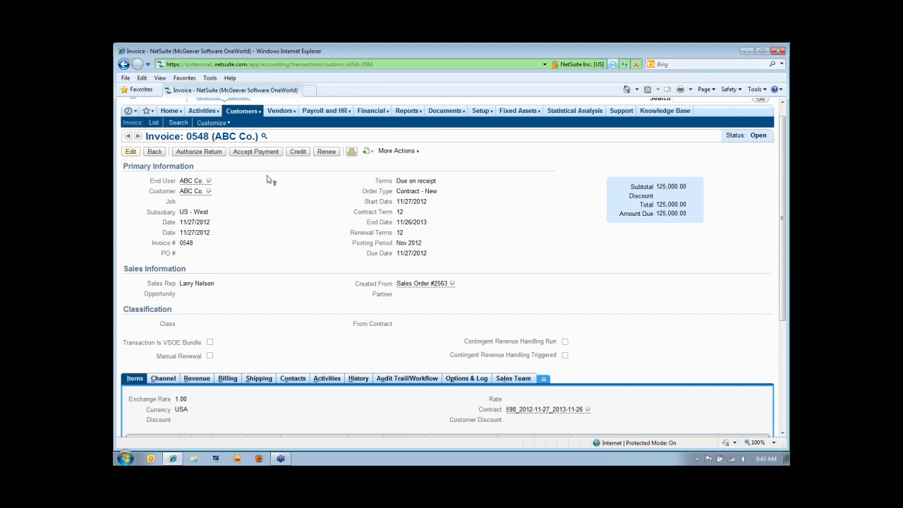
Accept a payment on the ABC Co. invoice and set the payment applied to the 11/27/2012 invoice to 50,000.00
click(254, 153)
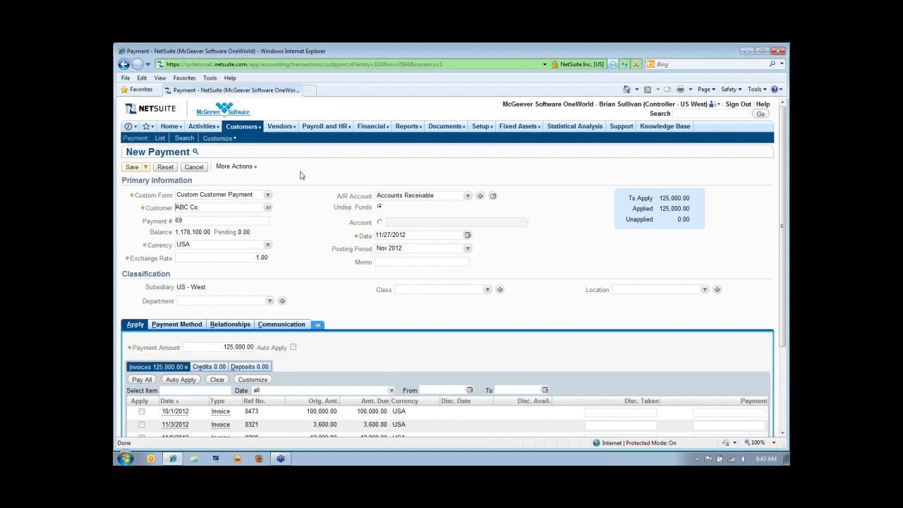
scroll(306, 153, down, 1)
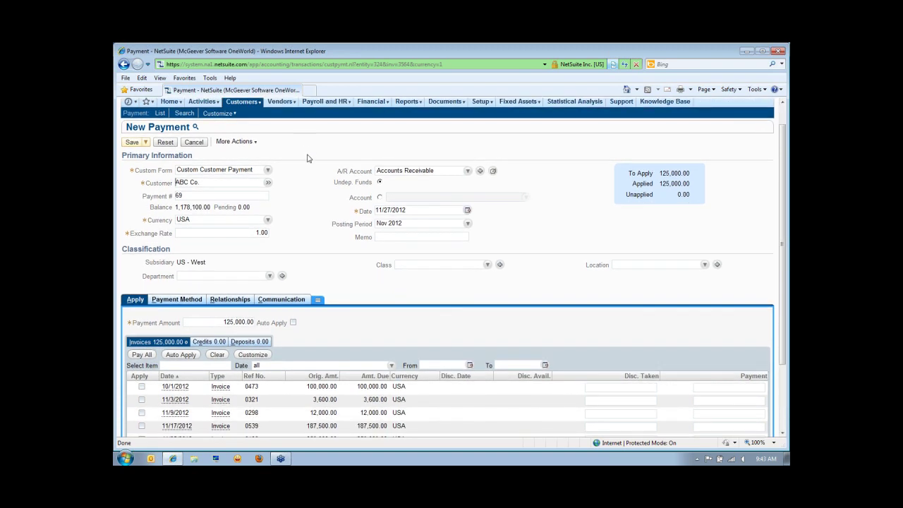
text(.)
scroll(303, 186, down, 2)
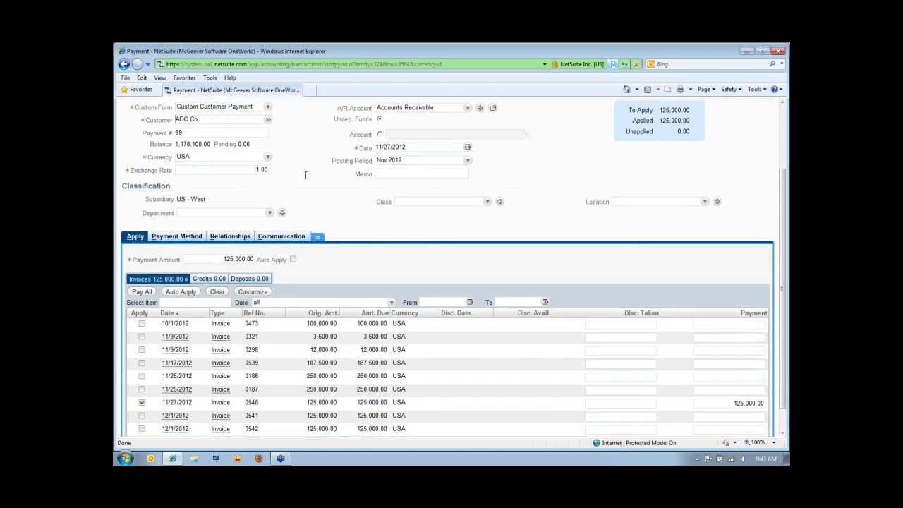
scroll(226, 225, down, 1)
drag(217, 231, 255, 232)
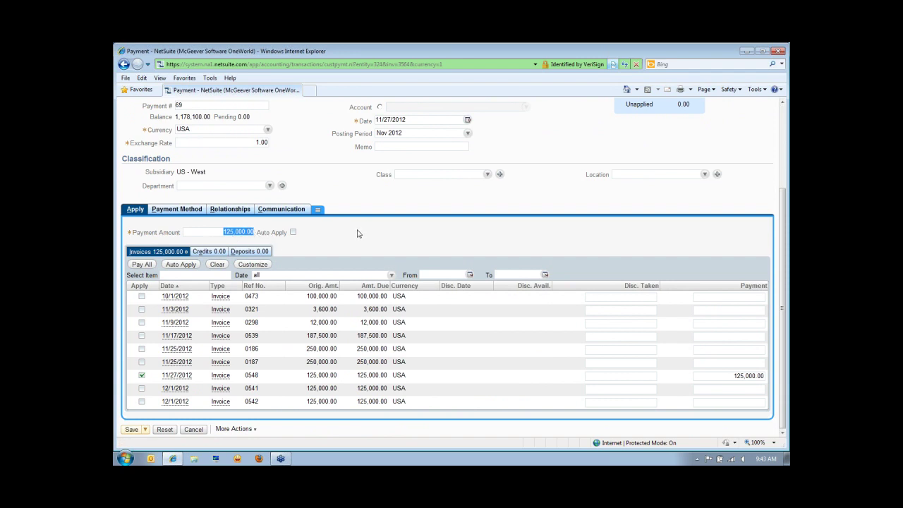
click(728, 375)
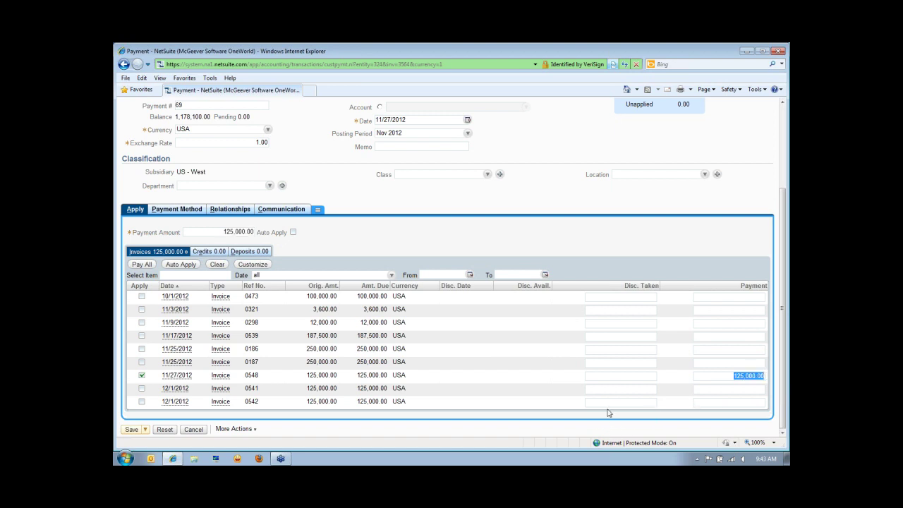
text(50)
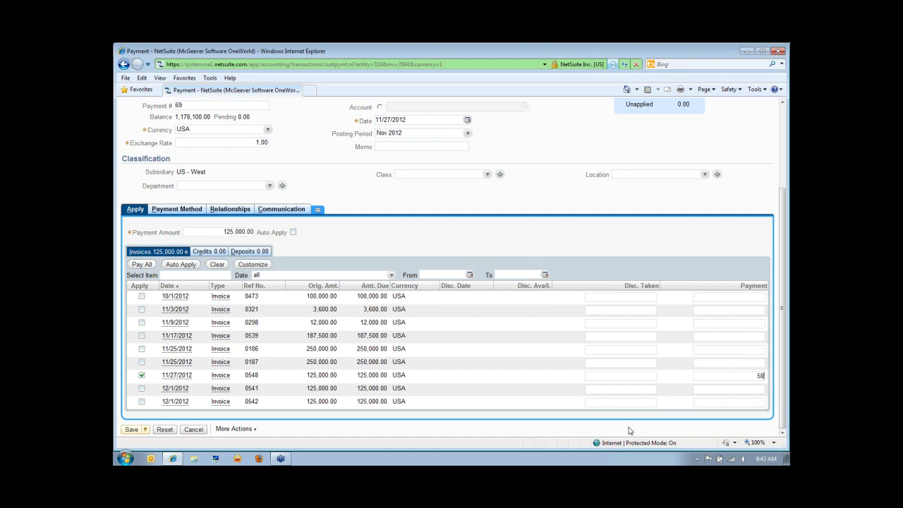
text(,00000)
key(Tab)
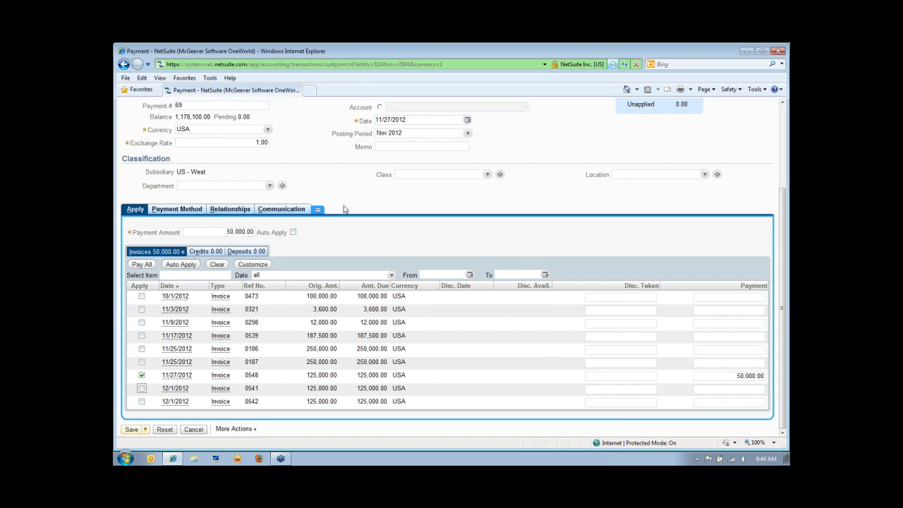
Deposit the payment to a specific account instead of undeposited funds, choosing 1000 Operating Account - US 1
scroll(331, 215, up, 3)
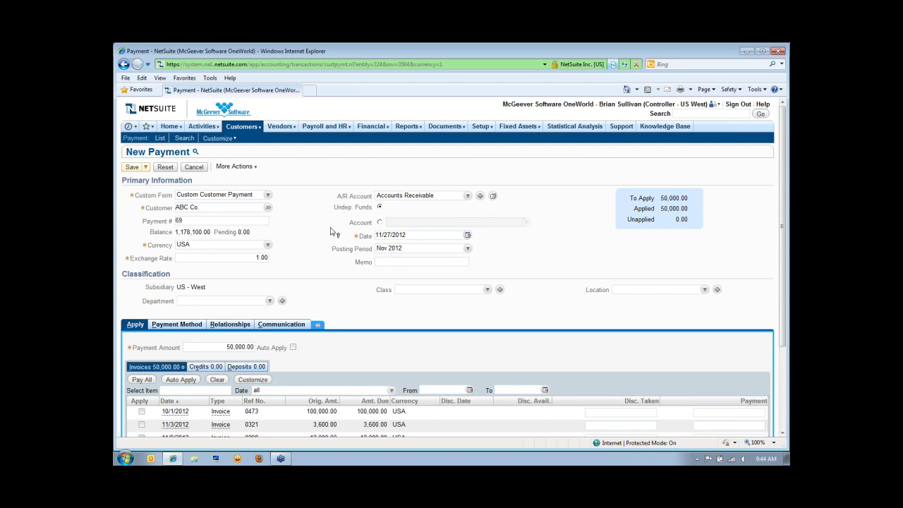
click(380, 223)
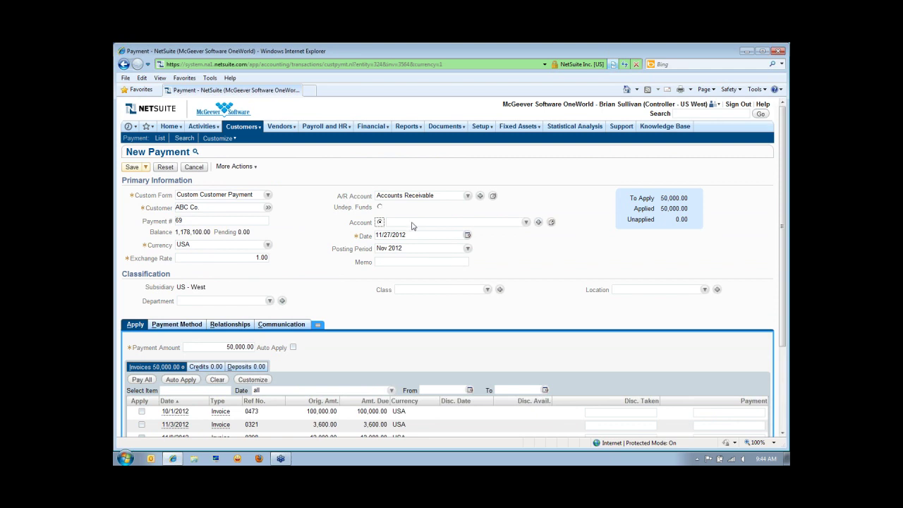
click(415, 223)
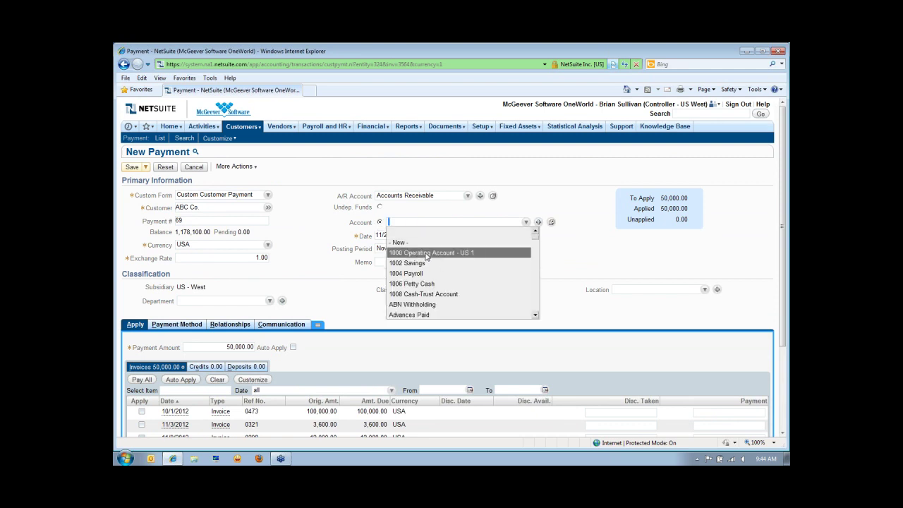
click(427, 253)
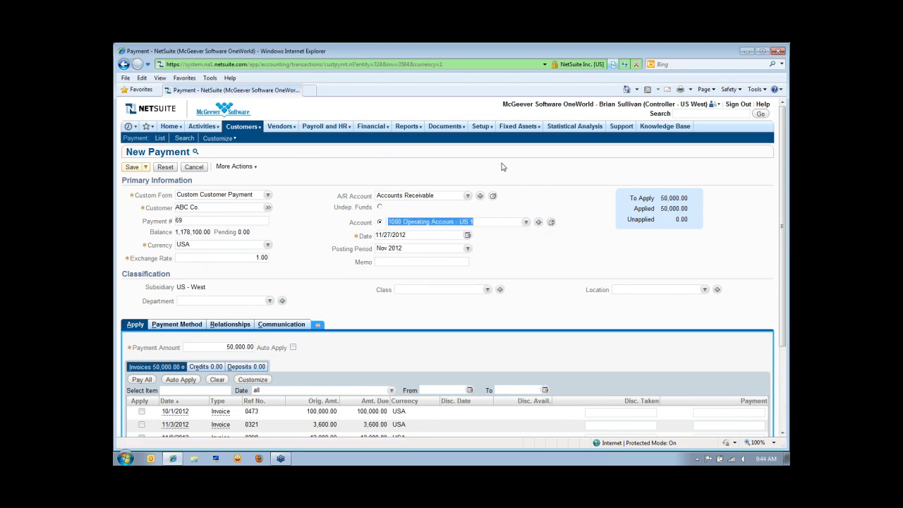
Set the payment method to Check with check number 12345 and save the payment
scroll(301, 210, down, 1)
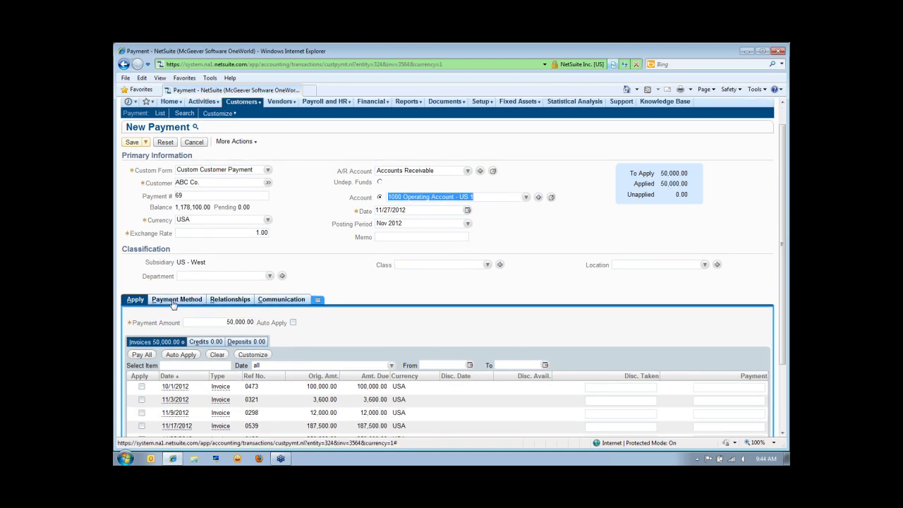
click(173, 302)
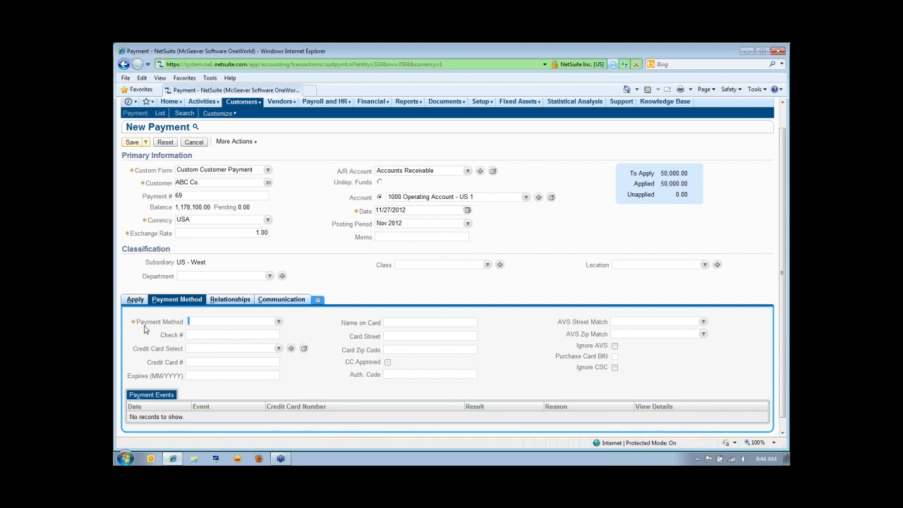
click(219, 322)
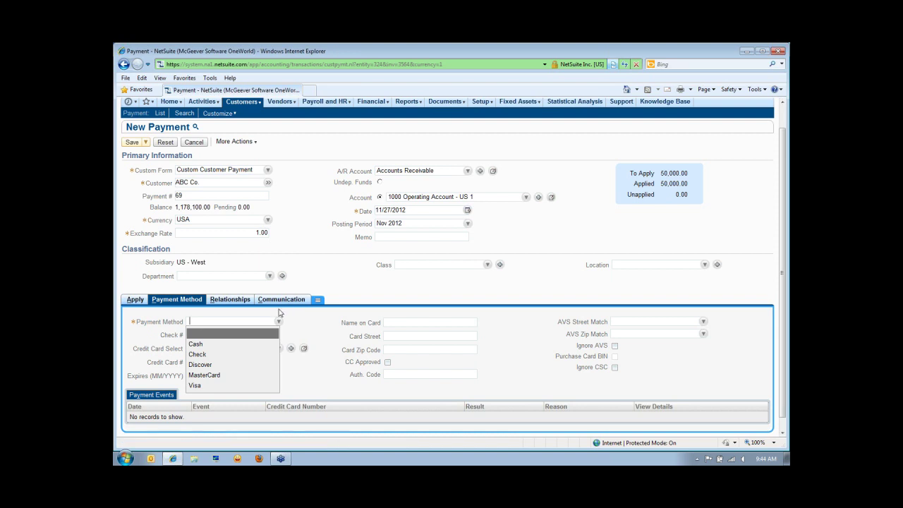
click(204, 355)
click(204, 335)
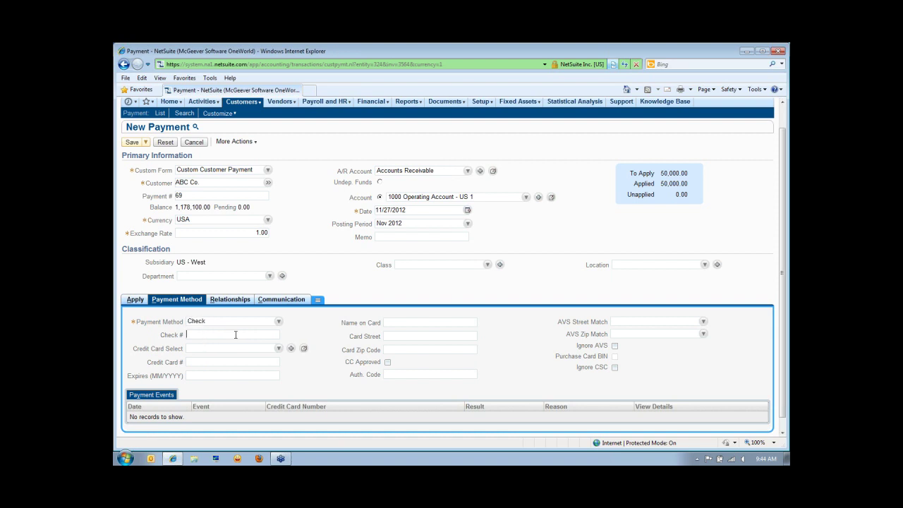
text(12345)
click(132, 143)
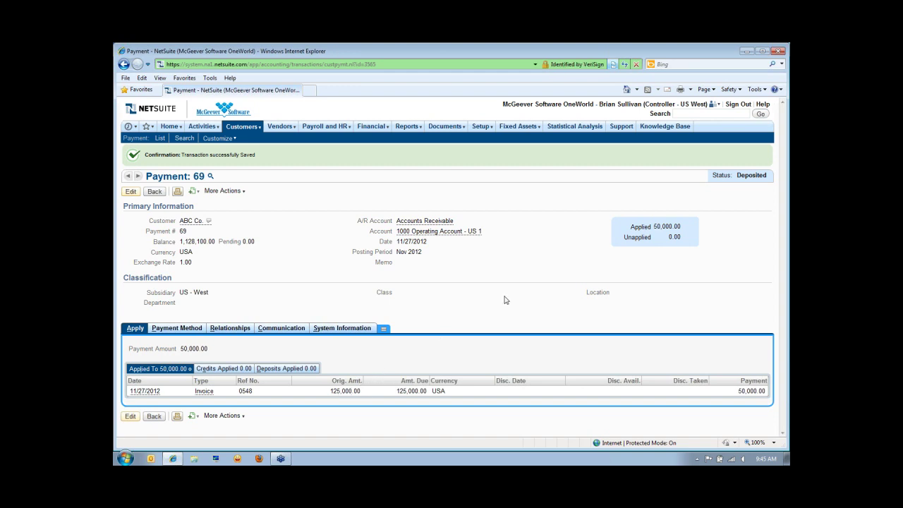
Review the GL impact of the saved payment and return to the home dashboard
click(242, 194)
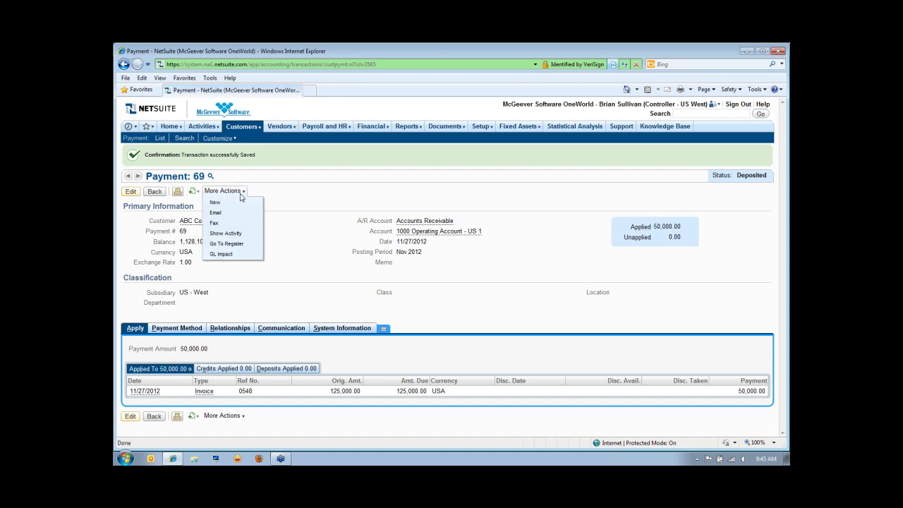
click(221, 255)
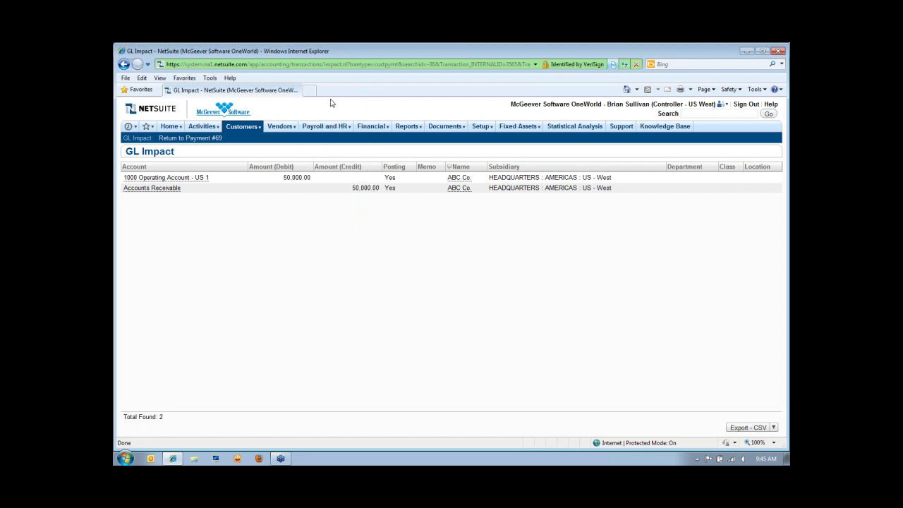
mouse_move(172, 127)
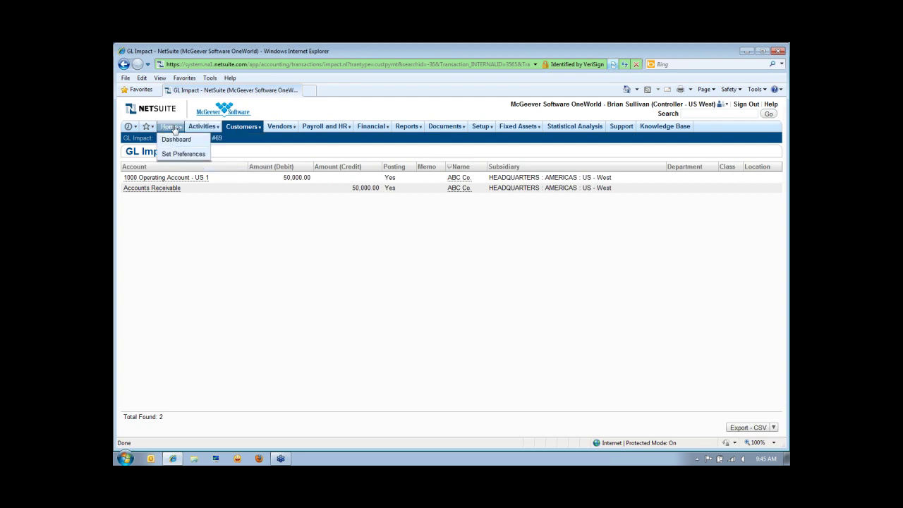
click(172, 140)
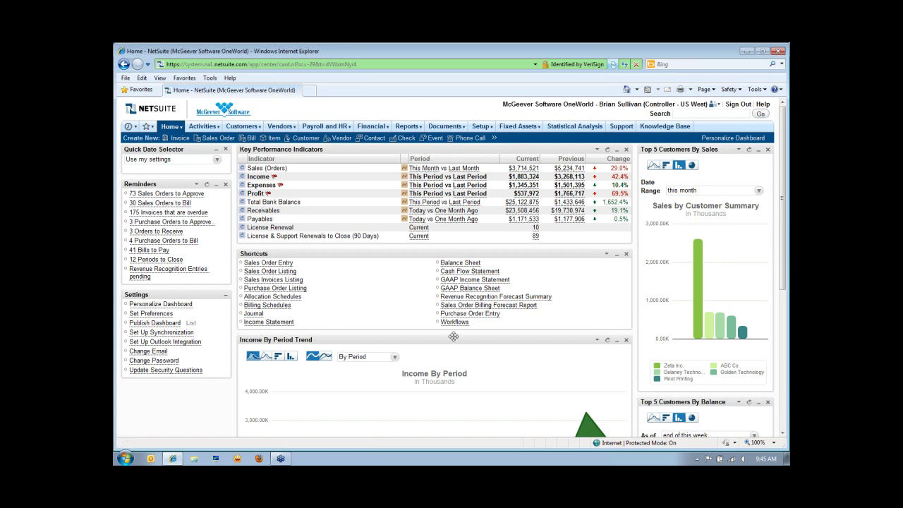
Open the workflows list, examine the PO Approval (Non-Inventory) workflow's diagram and settings, and return to the list
click(452, 323)
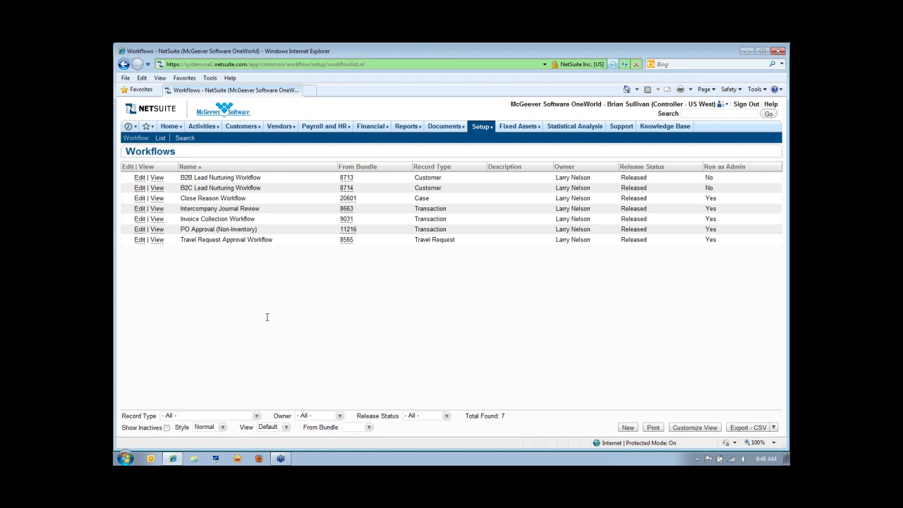
click(157, 231)
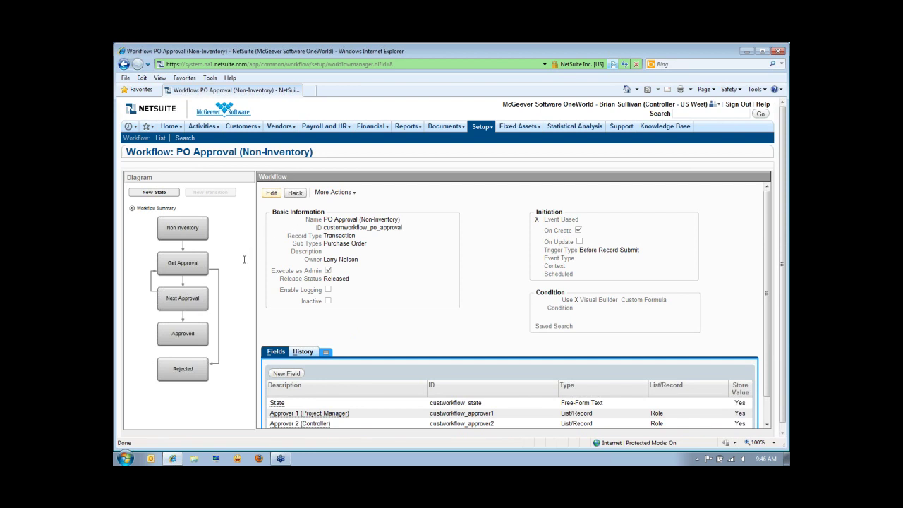
scroll(243, 259, down, 1)
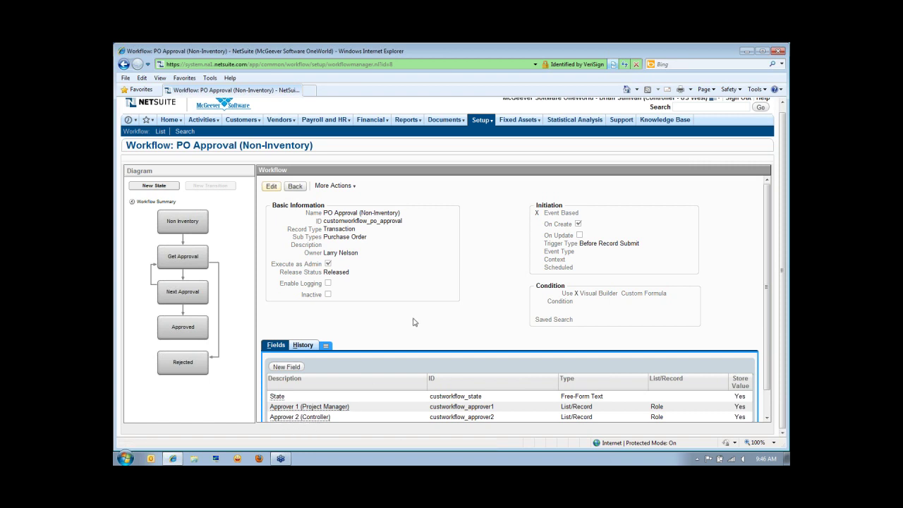
click(160, 132)
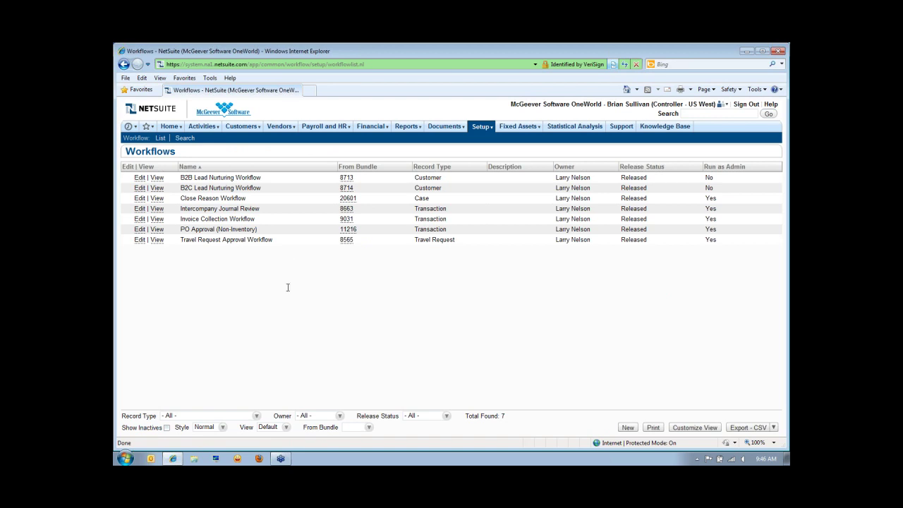
Examine the Invoice Collection Workflow's diagram from the overdue check to the credit hold state, and return to the home dashboard
click(158, 220)
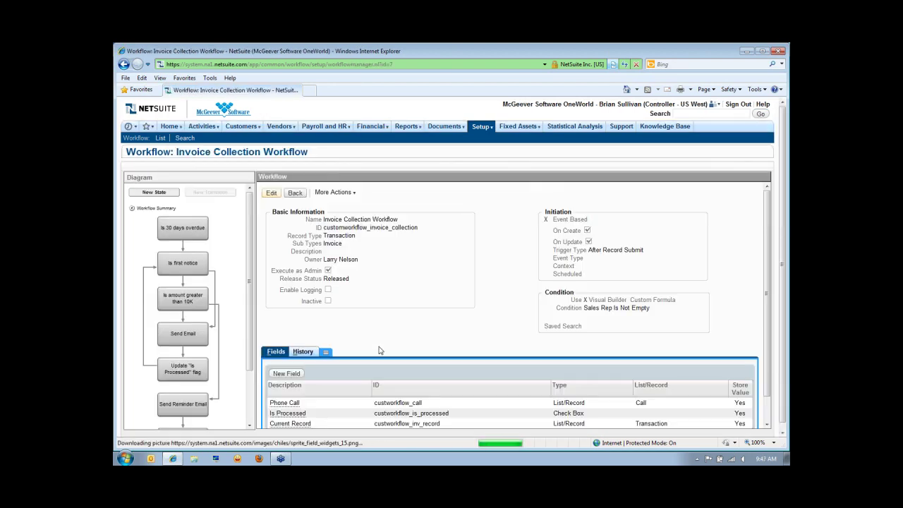
drag(249, 293, 247, 310)
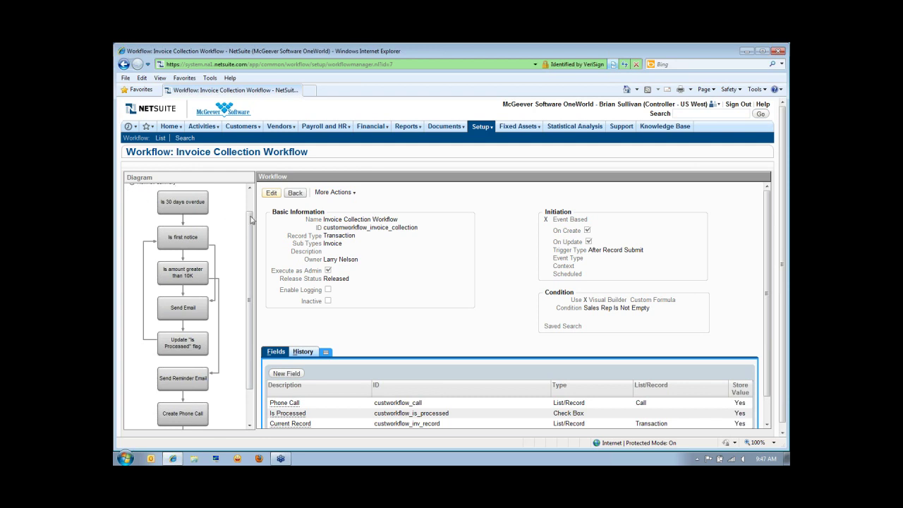
drag(251, 235, 246, 221)
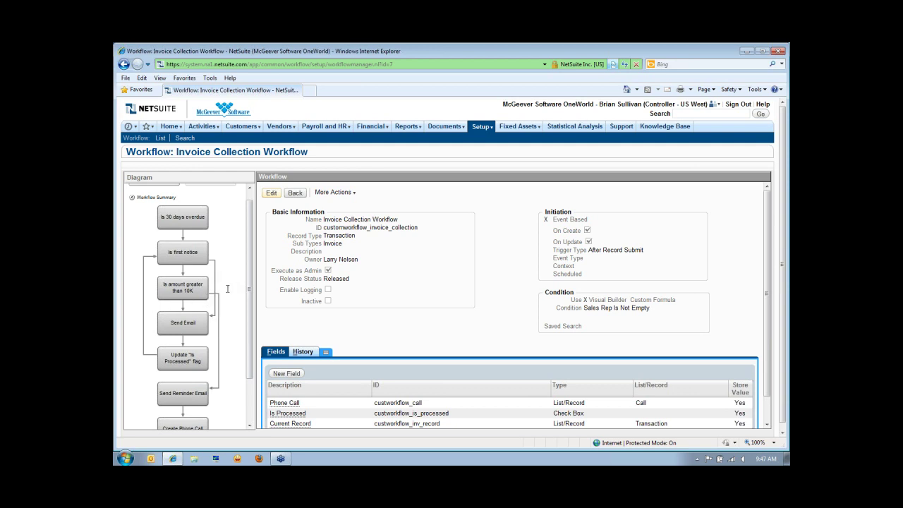
scroll(249, 304, down, 2)
scroll(250, 304, down, 3)
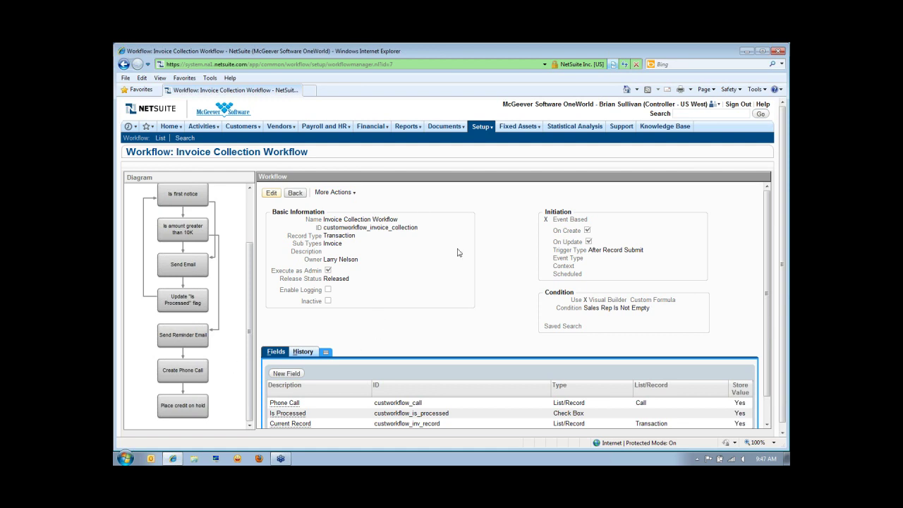
click(159, 138)
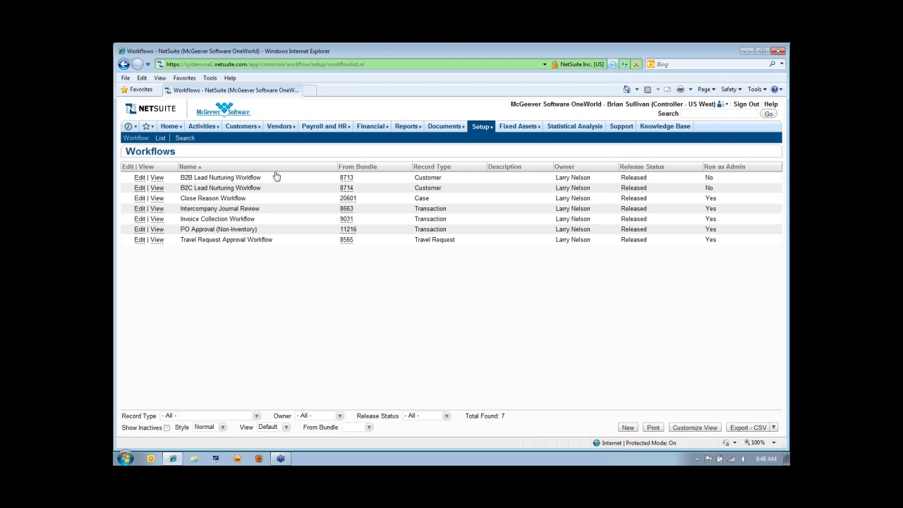
click(176, 141)
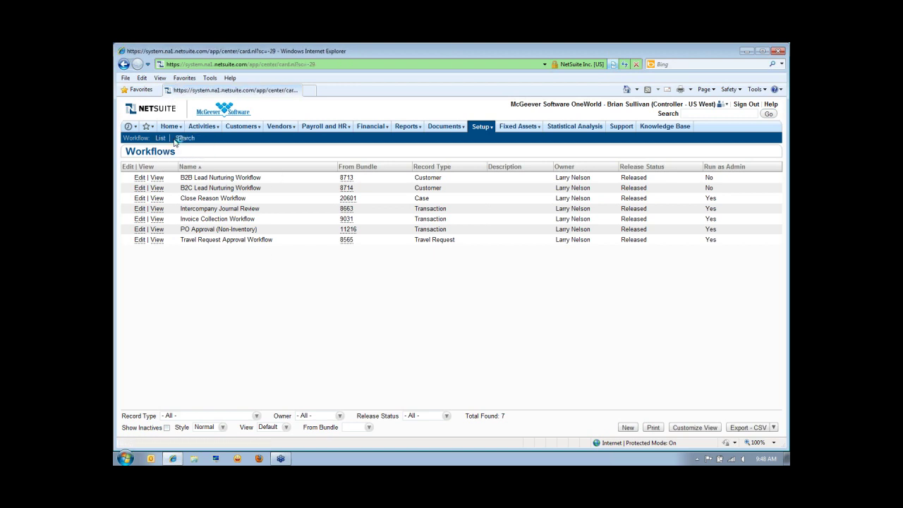